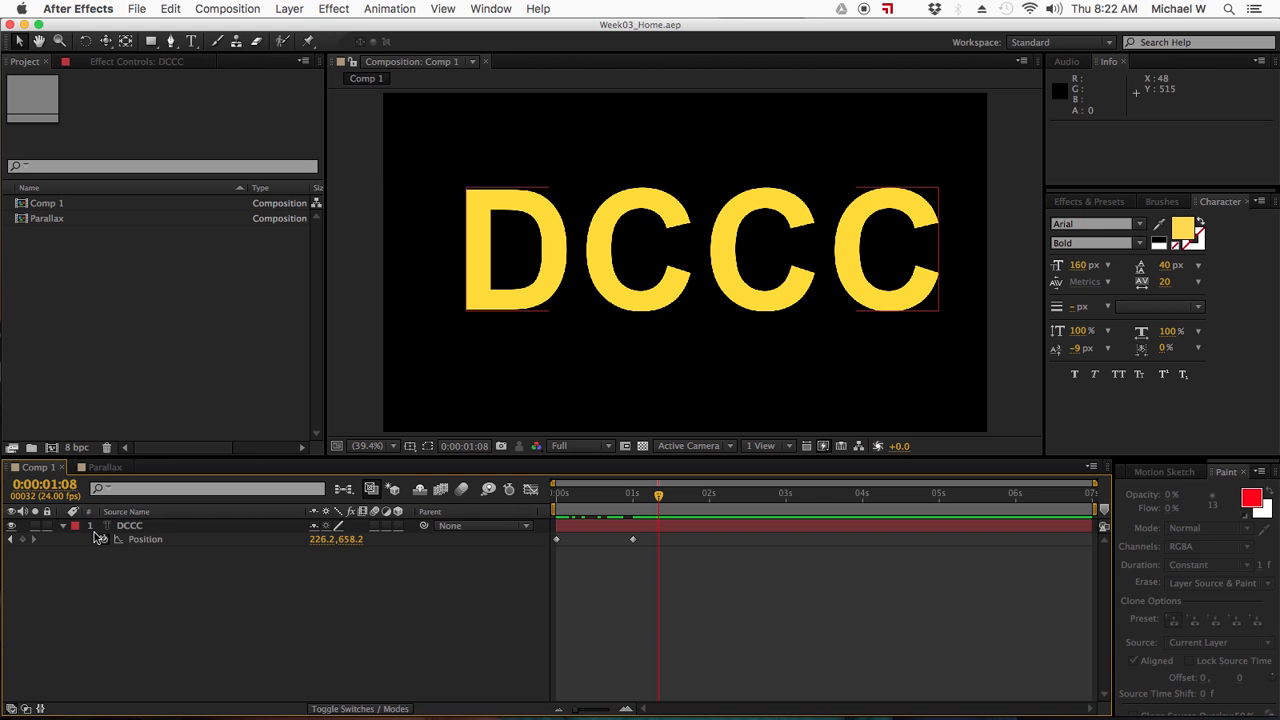
# Collapse the DCCC layer's properties and view its blending mode and track matte columns before restoring the switches.
pyautogui.click(64, 527)
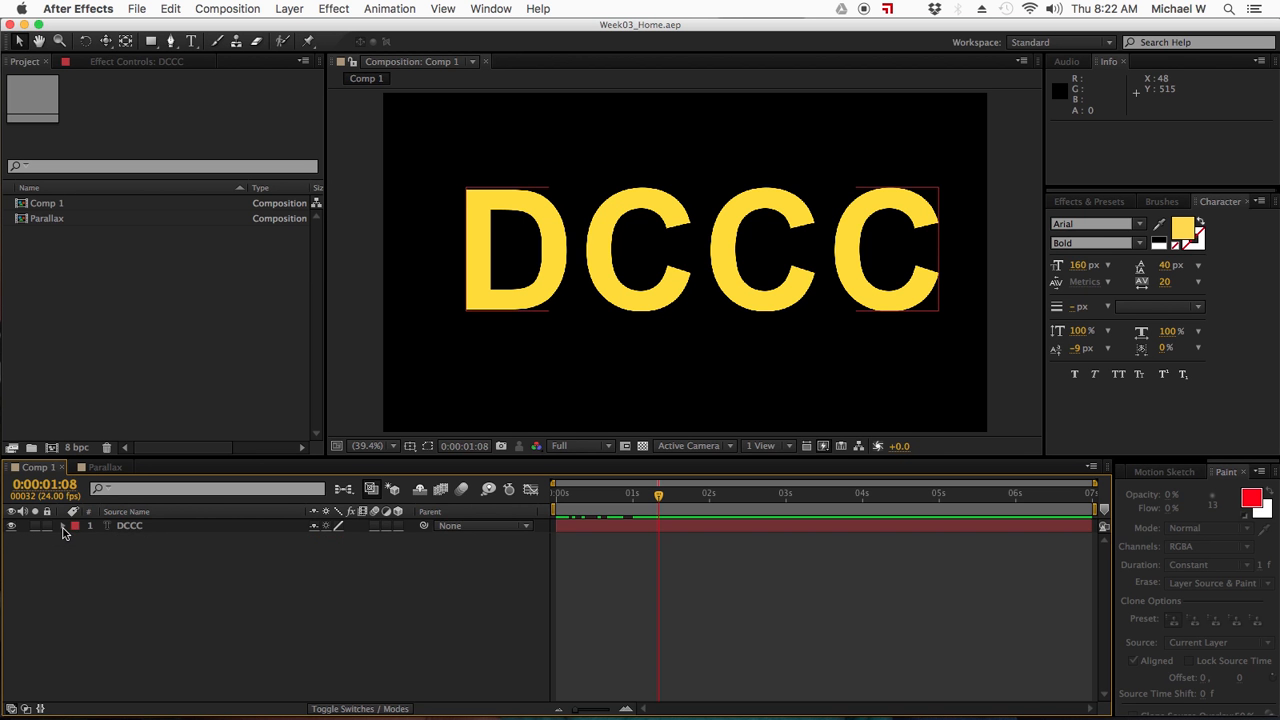
pyautogui.click(140, 528)
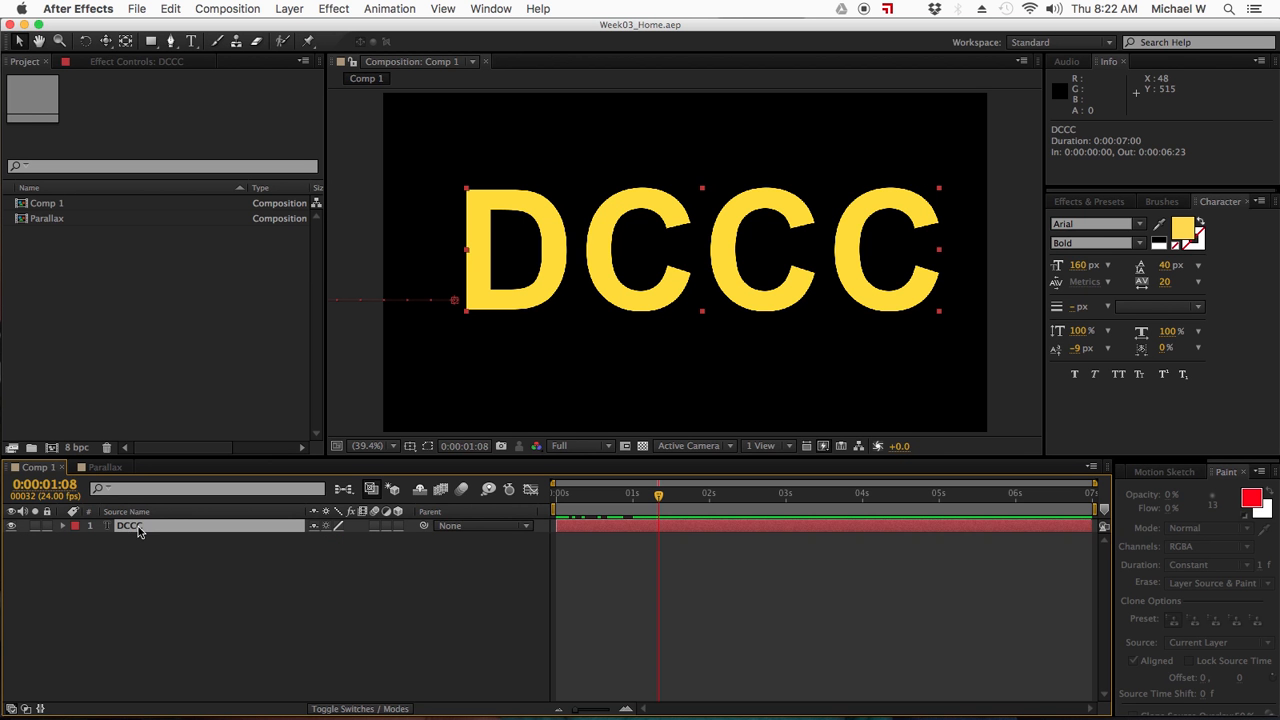
pyautogui.click(370, 709)
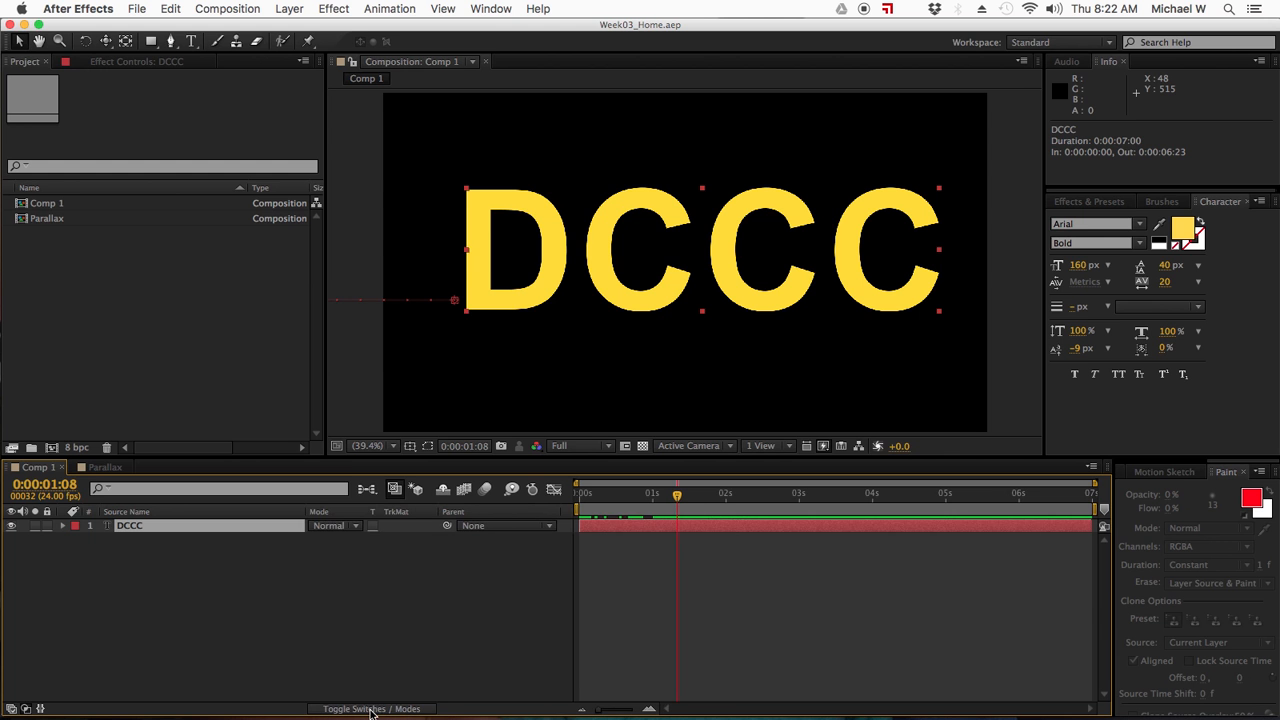
pyautogui.click(340, 536)
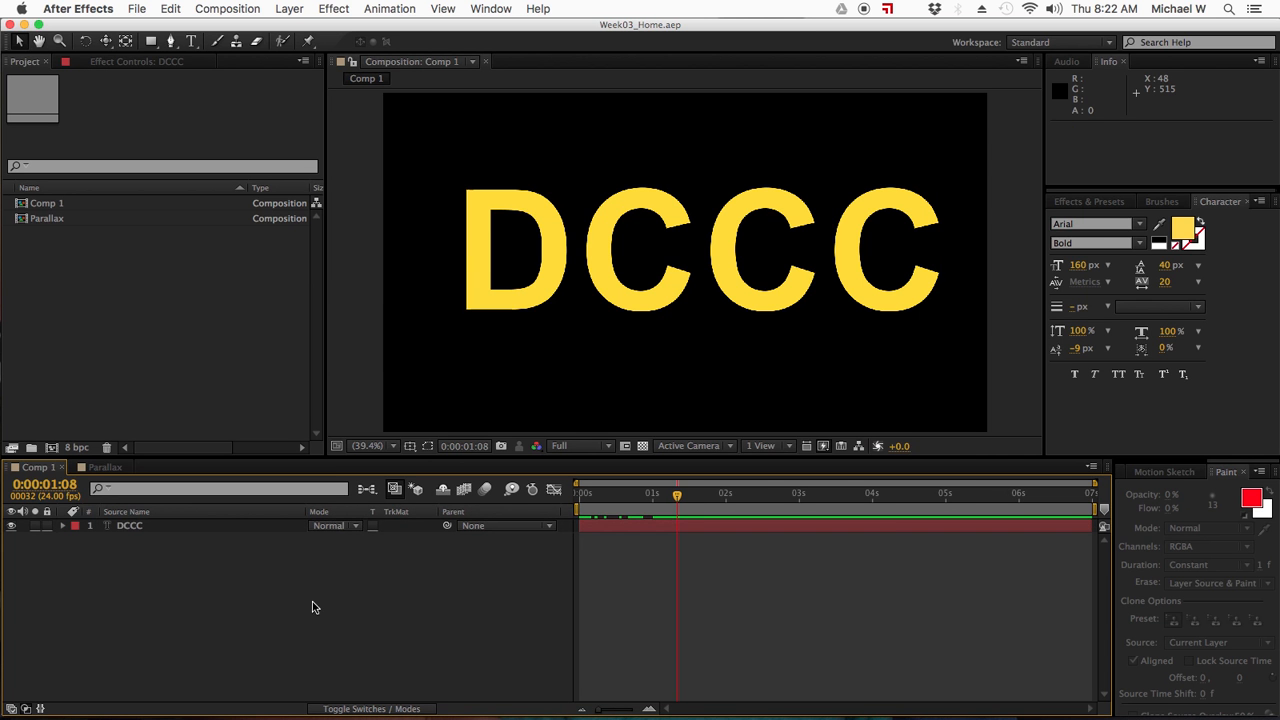
pyautogui.click(373, 709)
# Add a Bevel and Emboss layer style to the DCCC text layer.
pyautogui.click(126, 528)
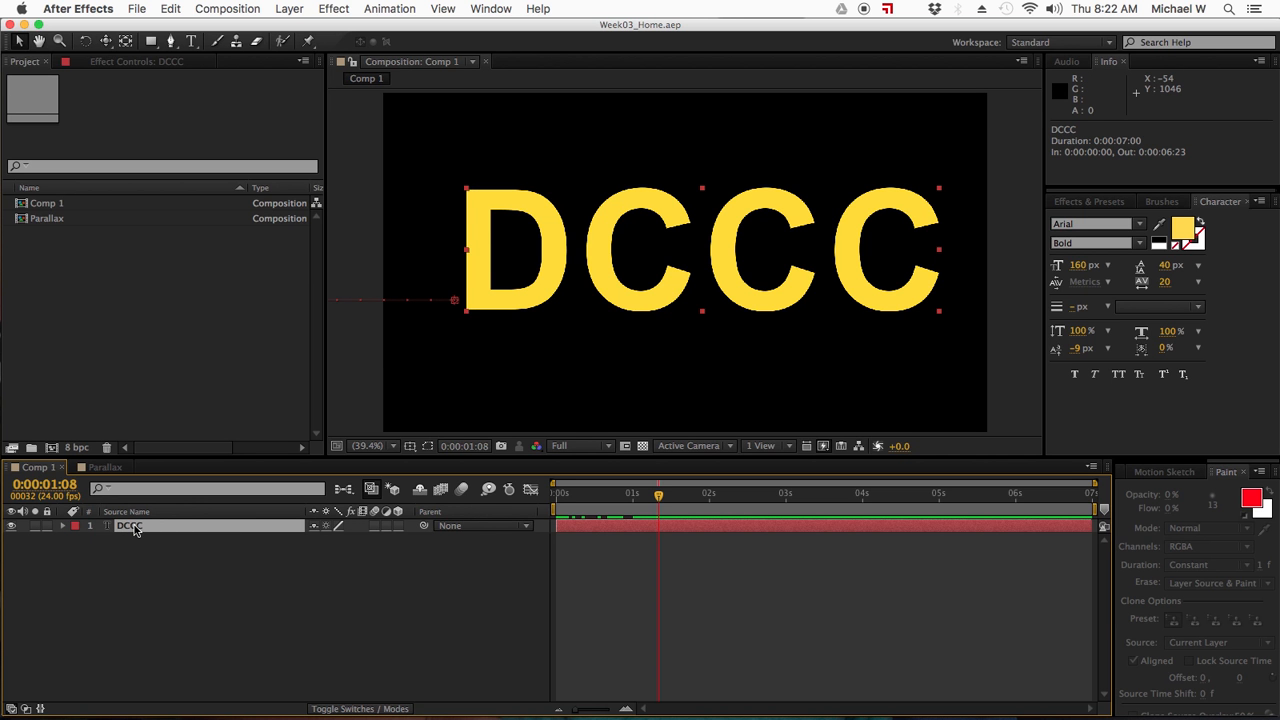
pyautogui.rightClick(135, 530)
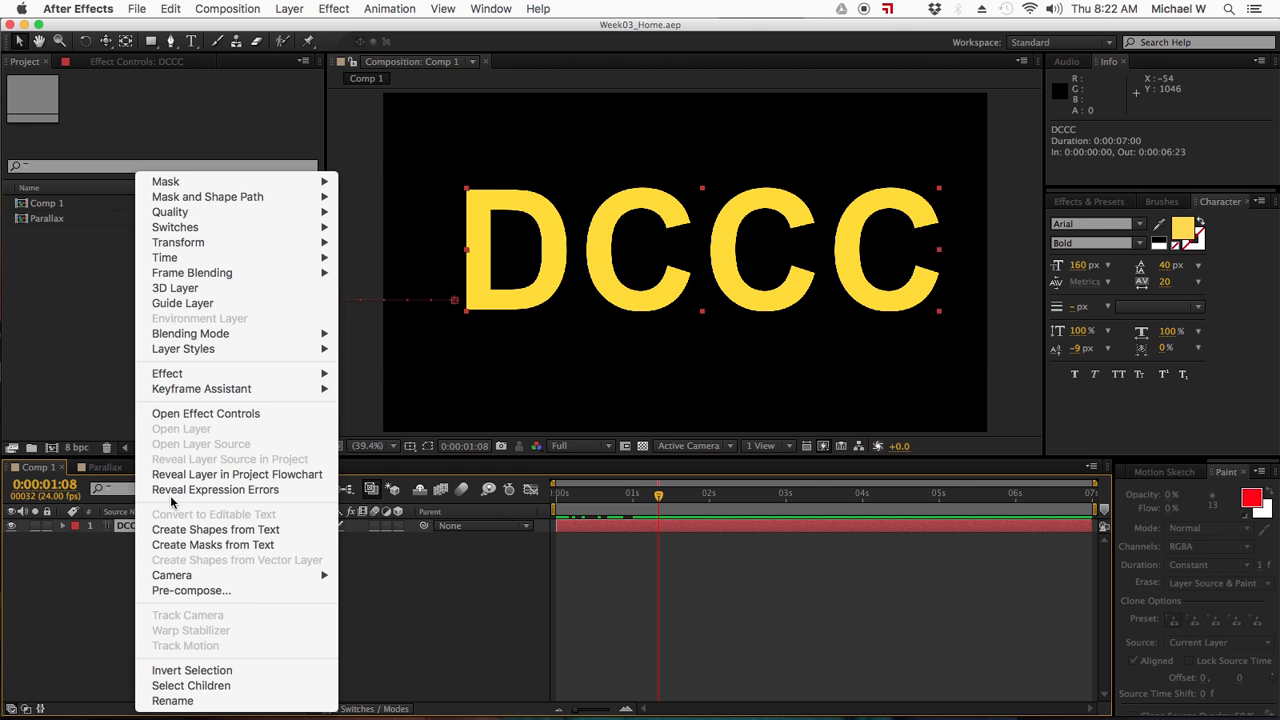
pyautogui.moveTo(199, 357)
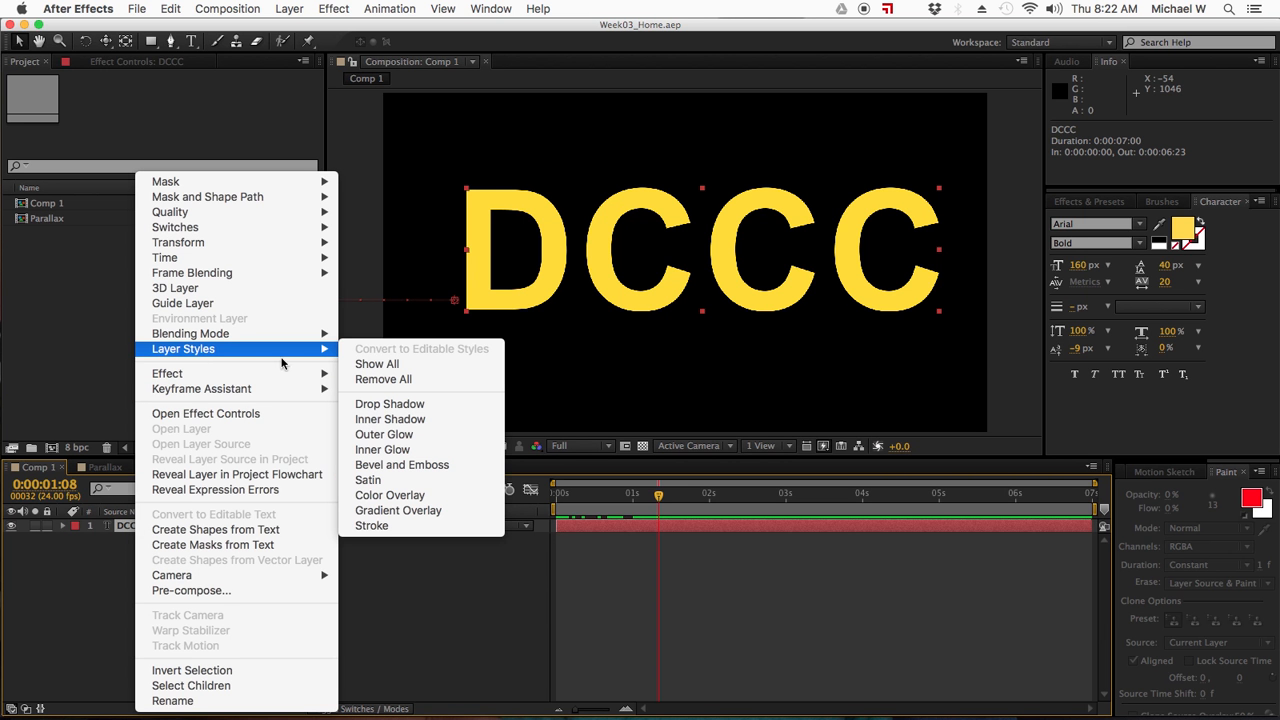
pyautogui.click(408, 465)
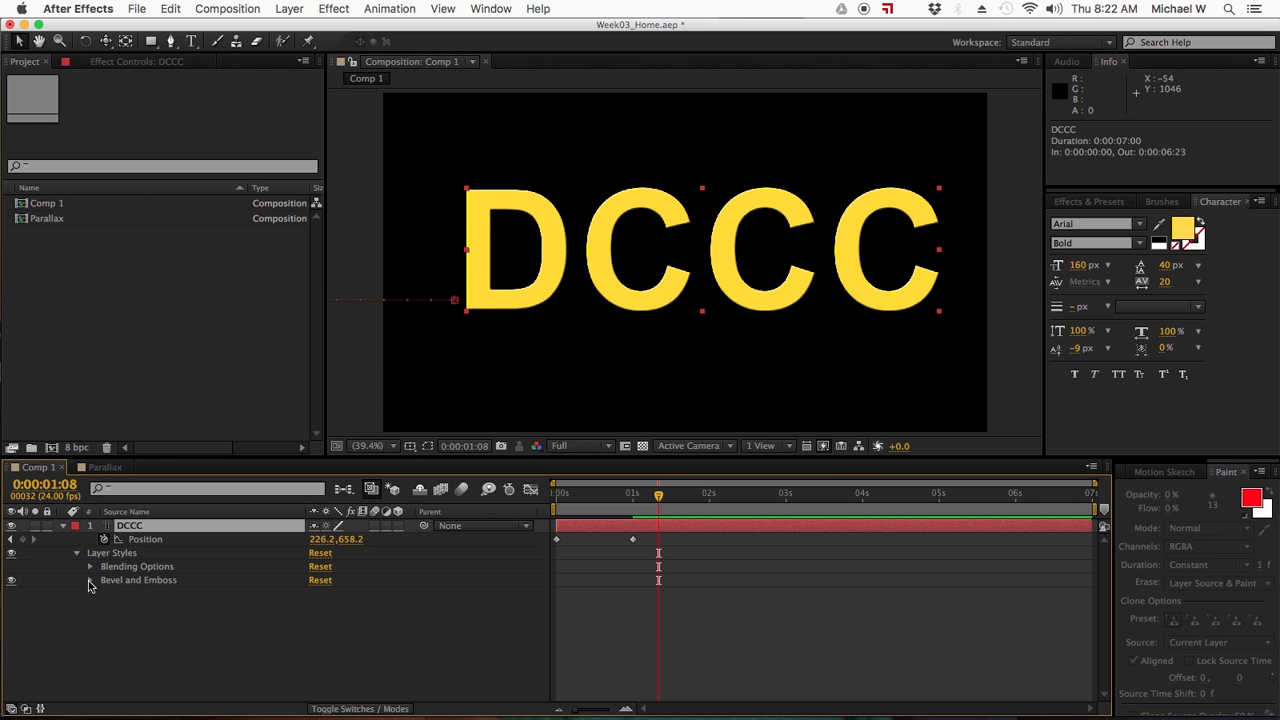
# Set the Bevel and Emboss technique to Chisel Hard and its size to 83, keeping Soften at 0.
pyautogui.click(90, 580)
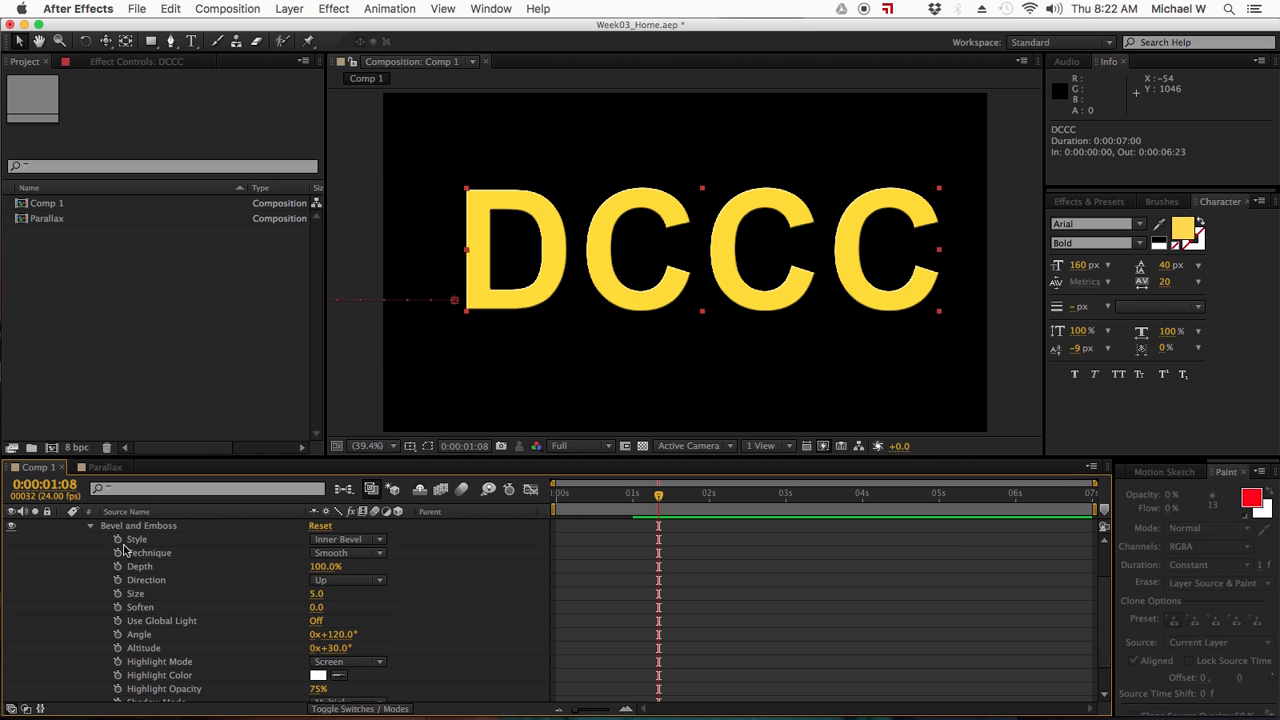
pyautogui.click(366, 541)
pyautogui.click(438, 545)
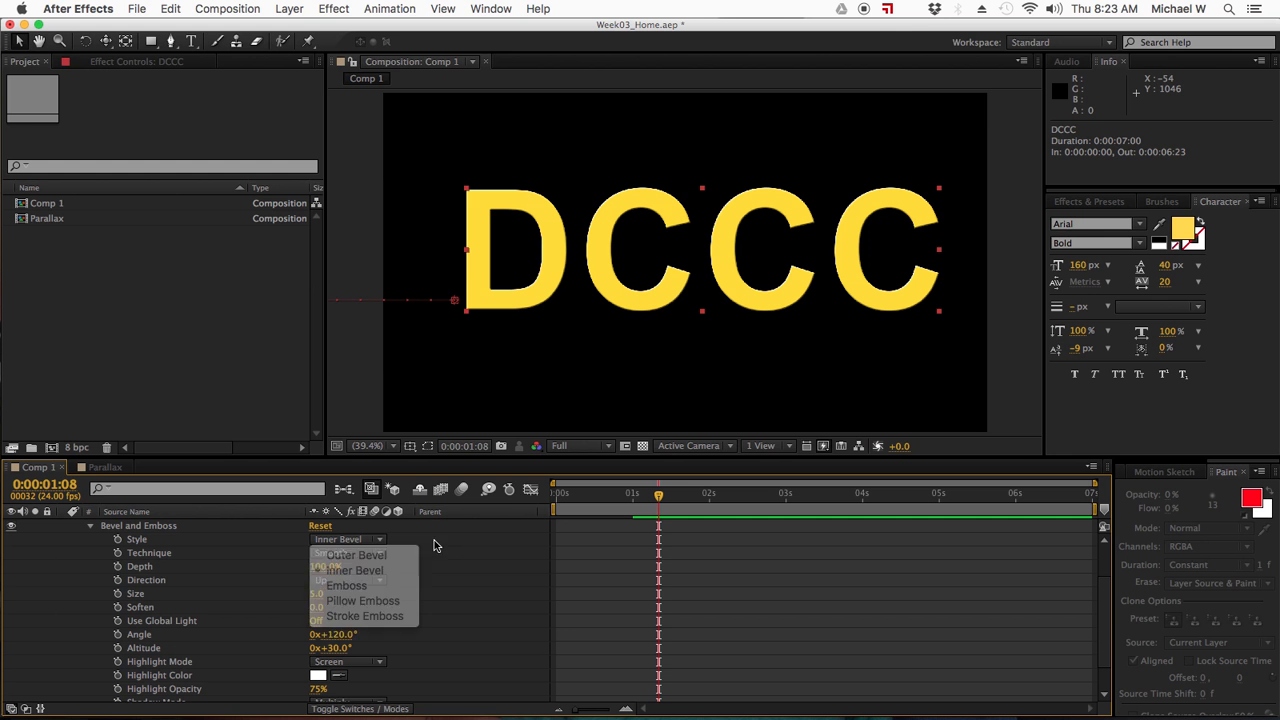
pyautogui.click(365, 555)
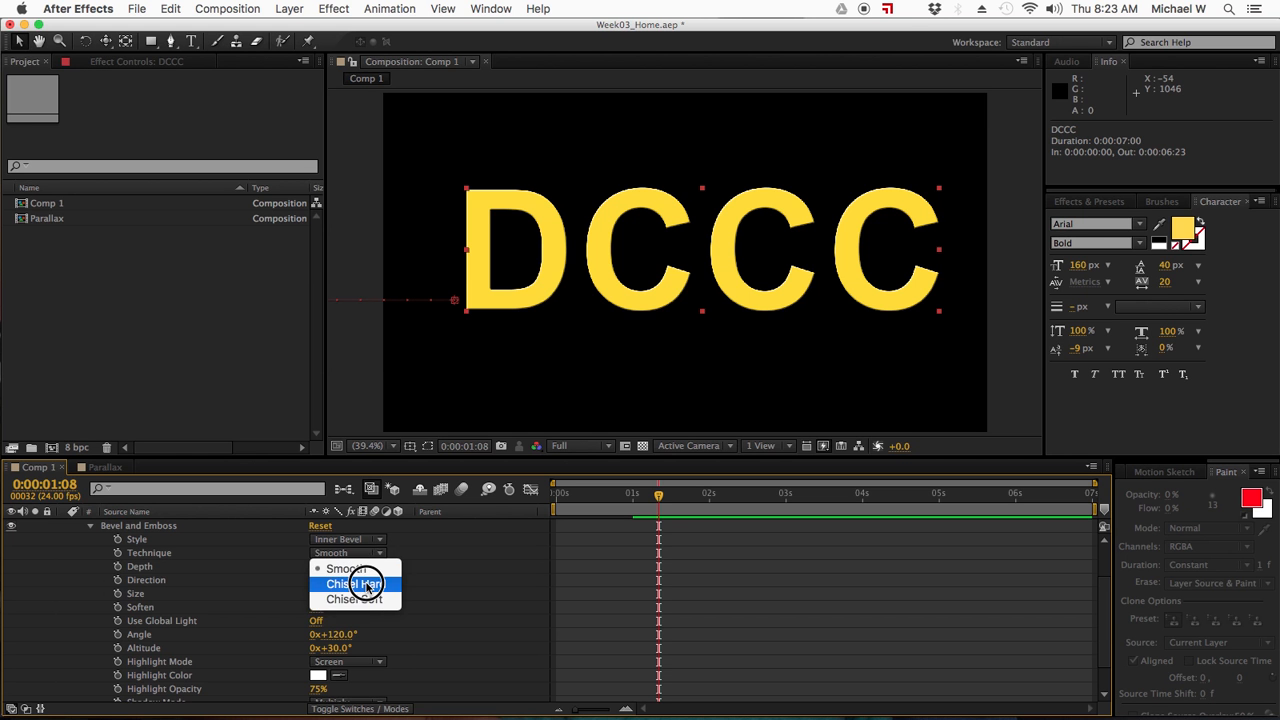
pyautogui.click(356, 584)
pyautogui.moveTo(314, 598); pyautogui.dragTo(377, 594)
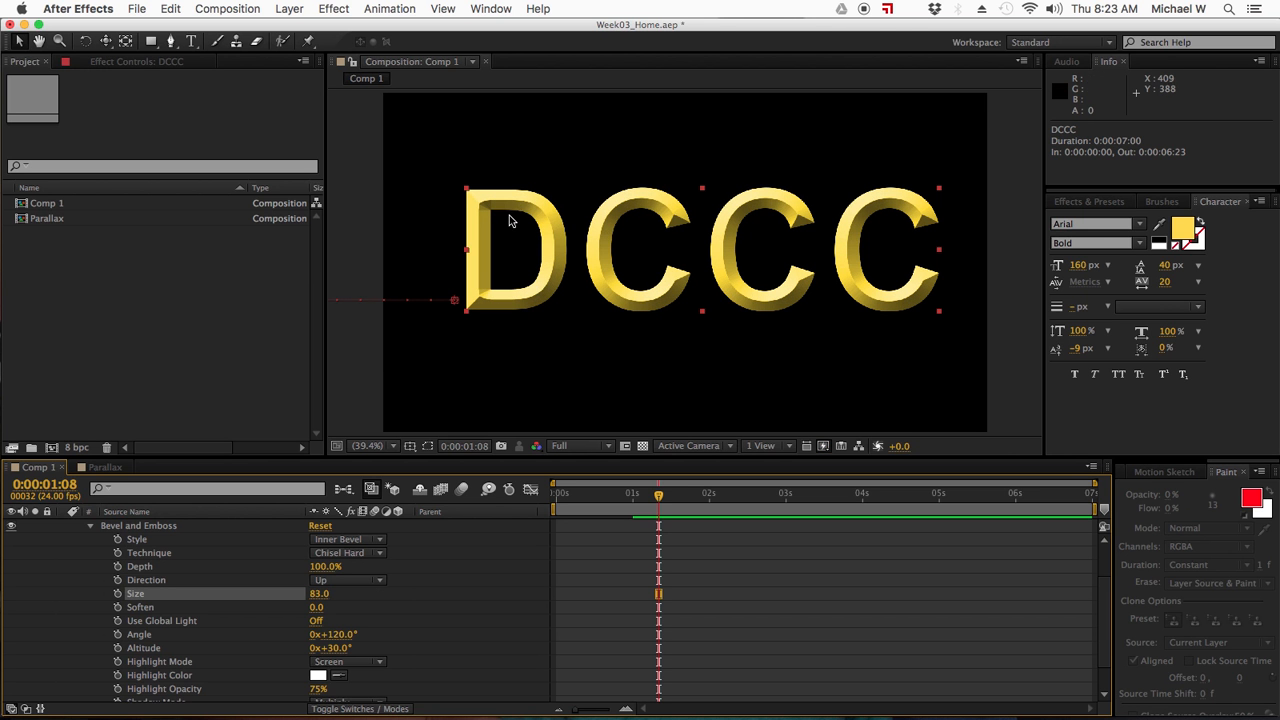
pyautogui.moveTo(314, 607); pyautogui.dragTo(302, 612)
# Change the bevel's highlight color to red and its highlight opacity to 100%.
pyautogui.scroll(-3, 353, 627)
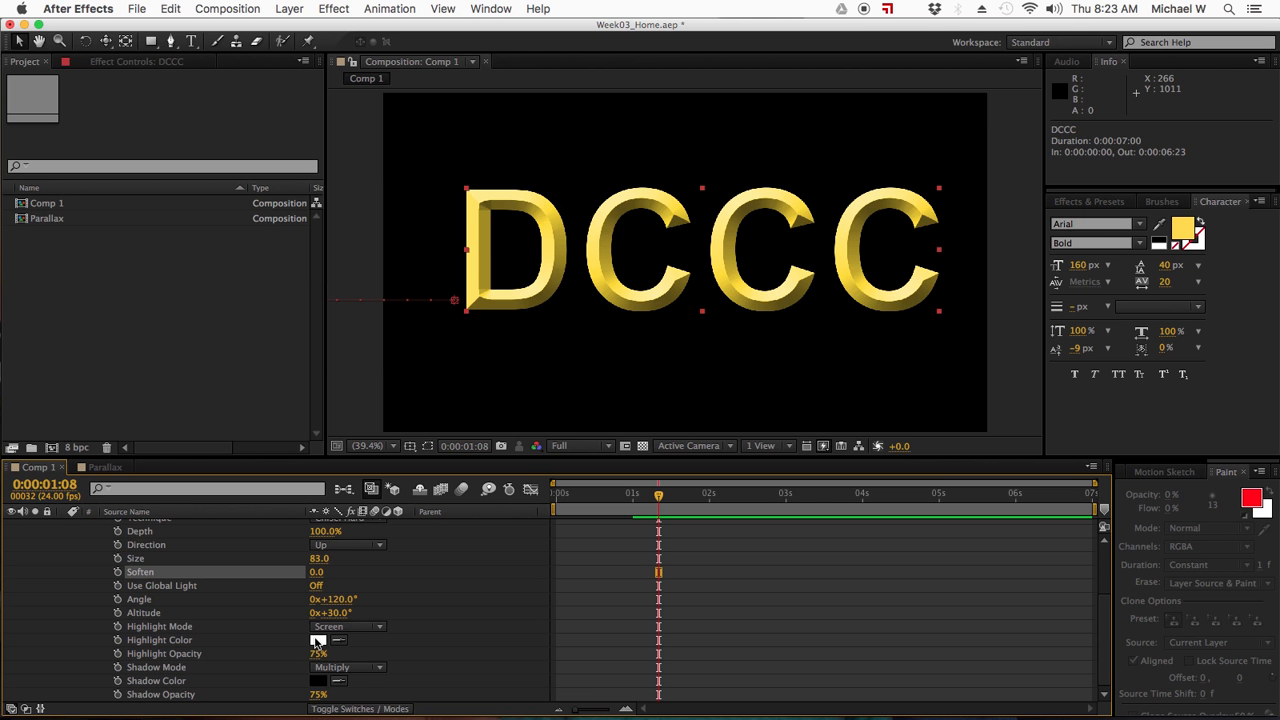
pyautogui.click(317, 640)
pyautogui.click(866, 544)
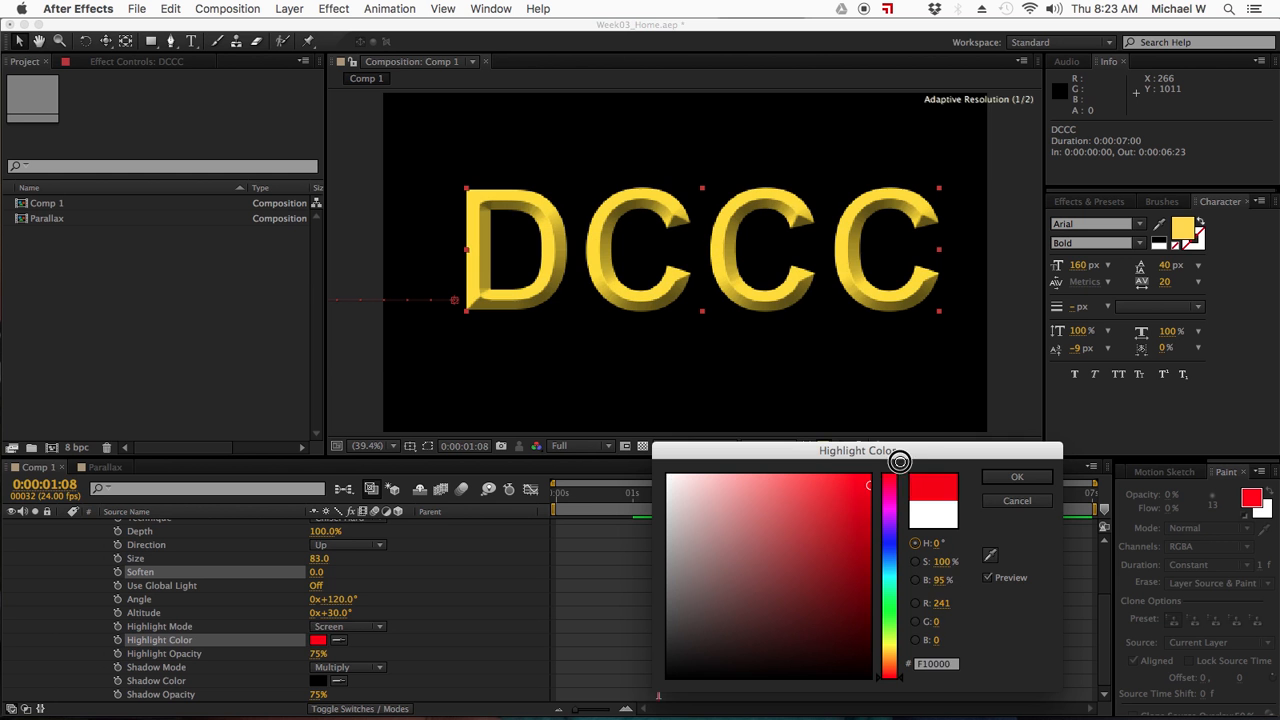
pyautogui.click(1016, 477)
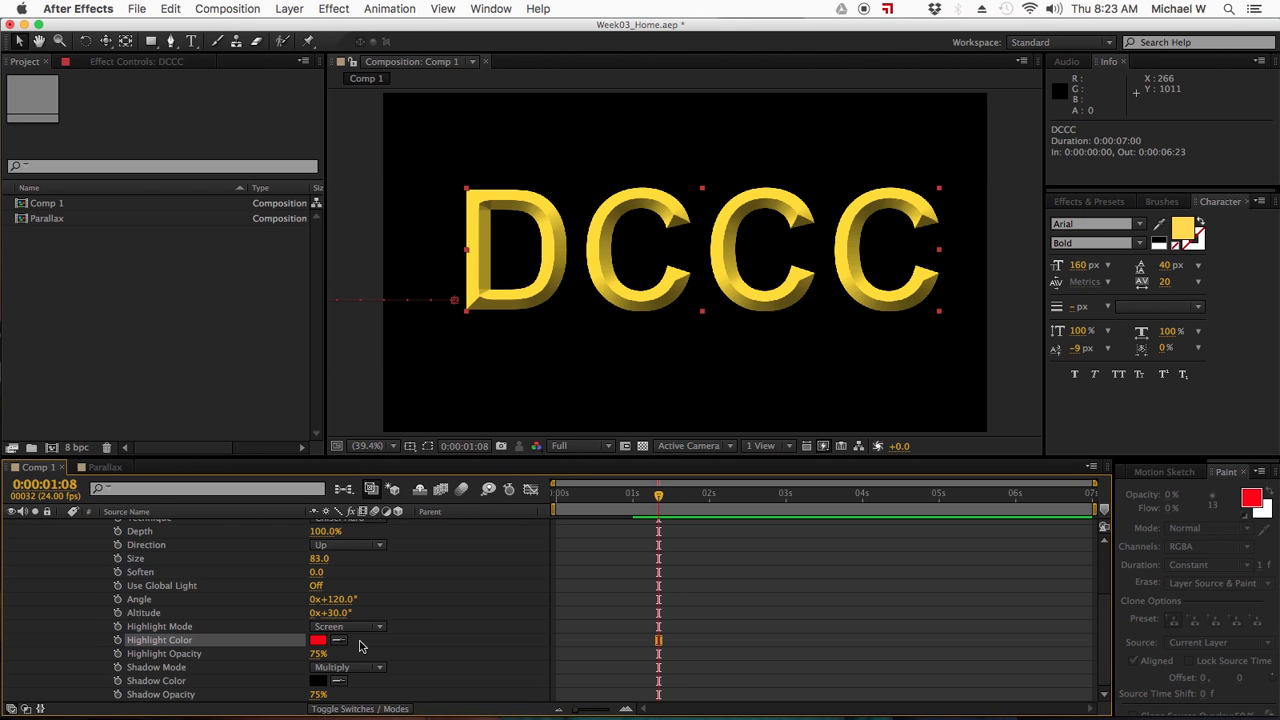
pyautogui.moveTo(318, 654); pyautogui.dragTo(566, 640)
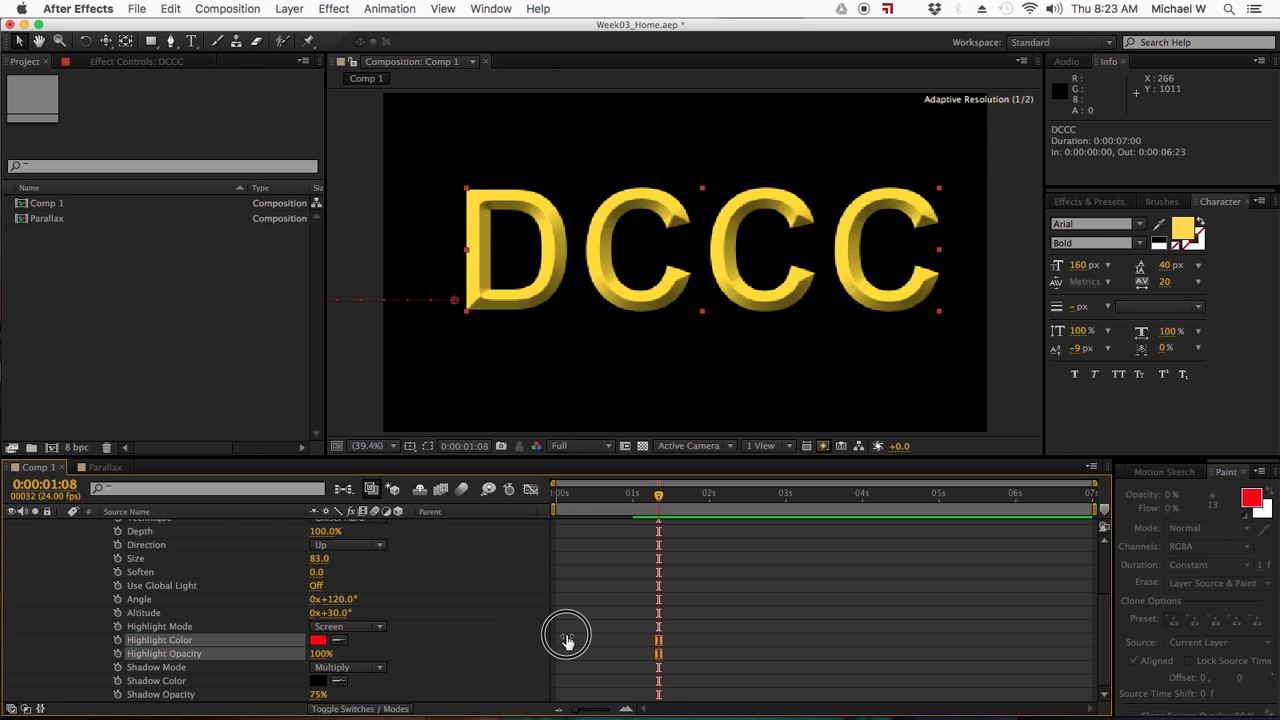
# Change the bevel's shadow color to a bright green.
pyautogui.click(318, 680)
pyautogui.click(887, 610)
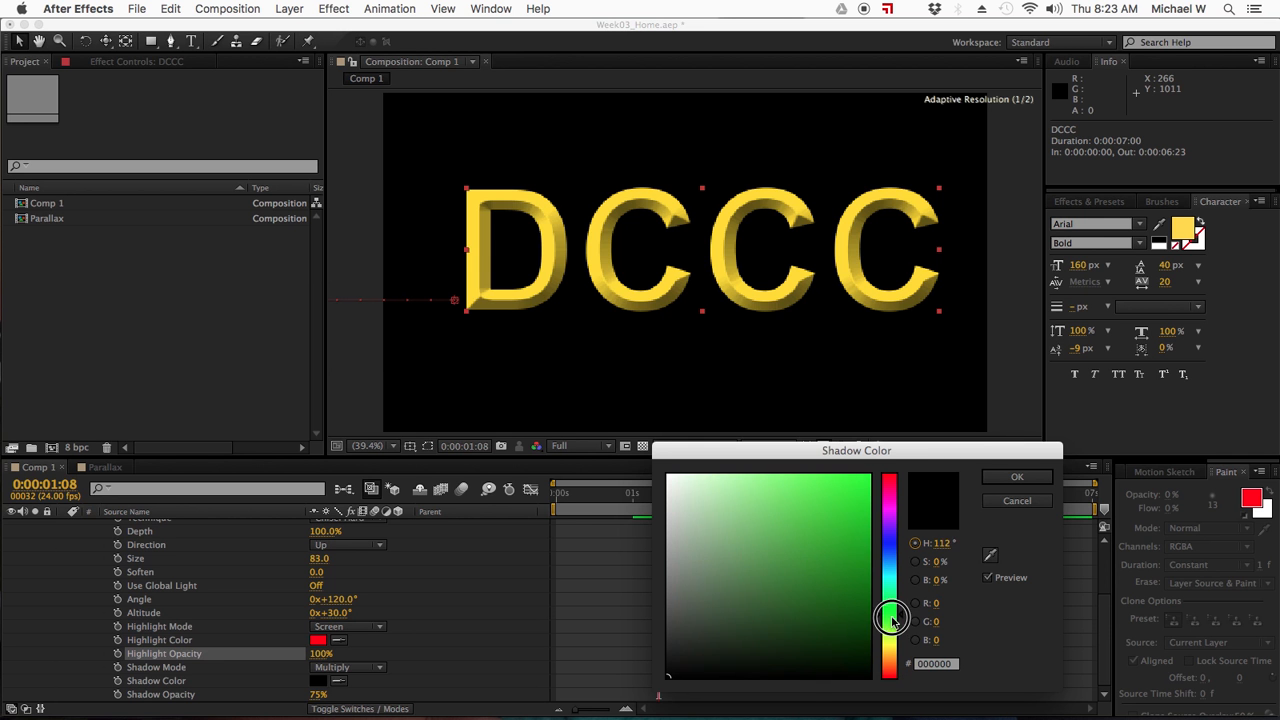
pyautogui.click(869, 501)
pyautogui.click(1000, 480)
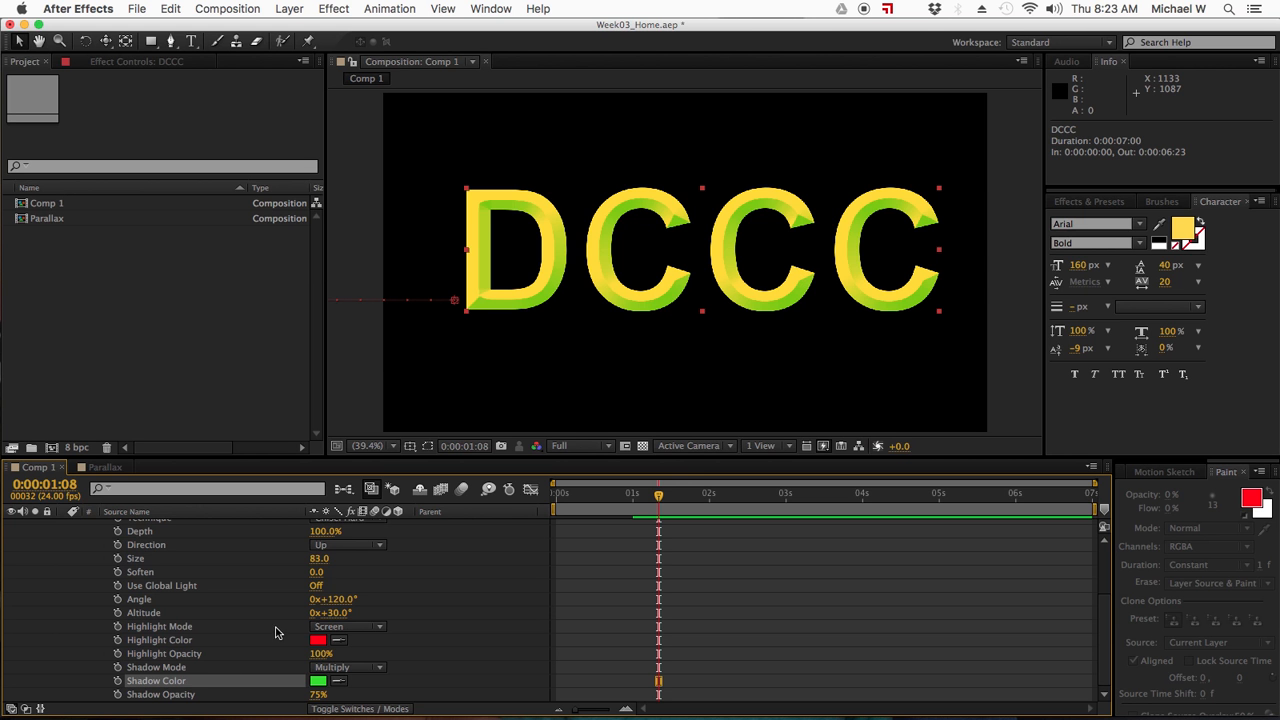
# At 0:00:01:00, set the bevel's Depth to 1% and enable keyframing for it.
pyautogui.scroll(5, 264, 623)
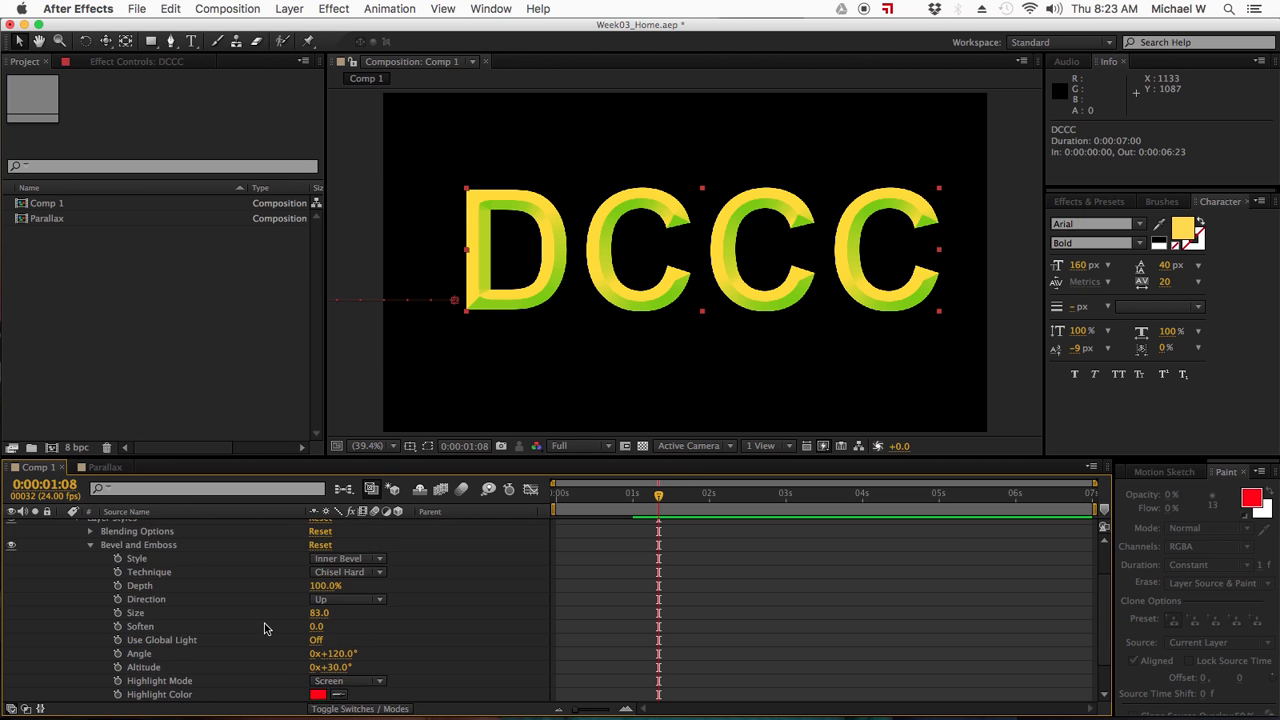
pyautogui.moveTo(659, 497); pyautogui.dragTo(632, 495)
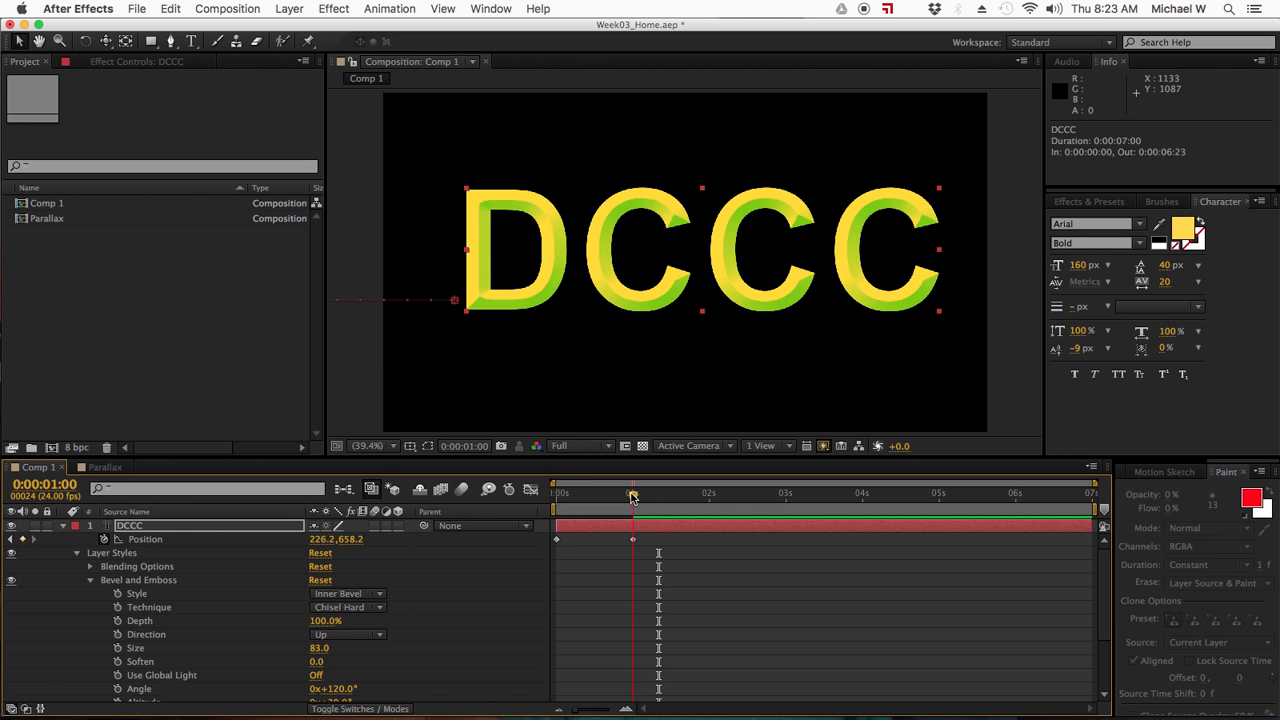
pyautogui.moveTo(312, 624); pyautogui.dragTo(468, 607)
pyautogui.moveTo(318, 626); pyautogui.dragTo(92, 624)
pyautogui.click(326, 622)
pyautogui.write('0')
pyautogui.press('Return')
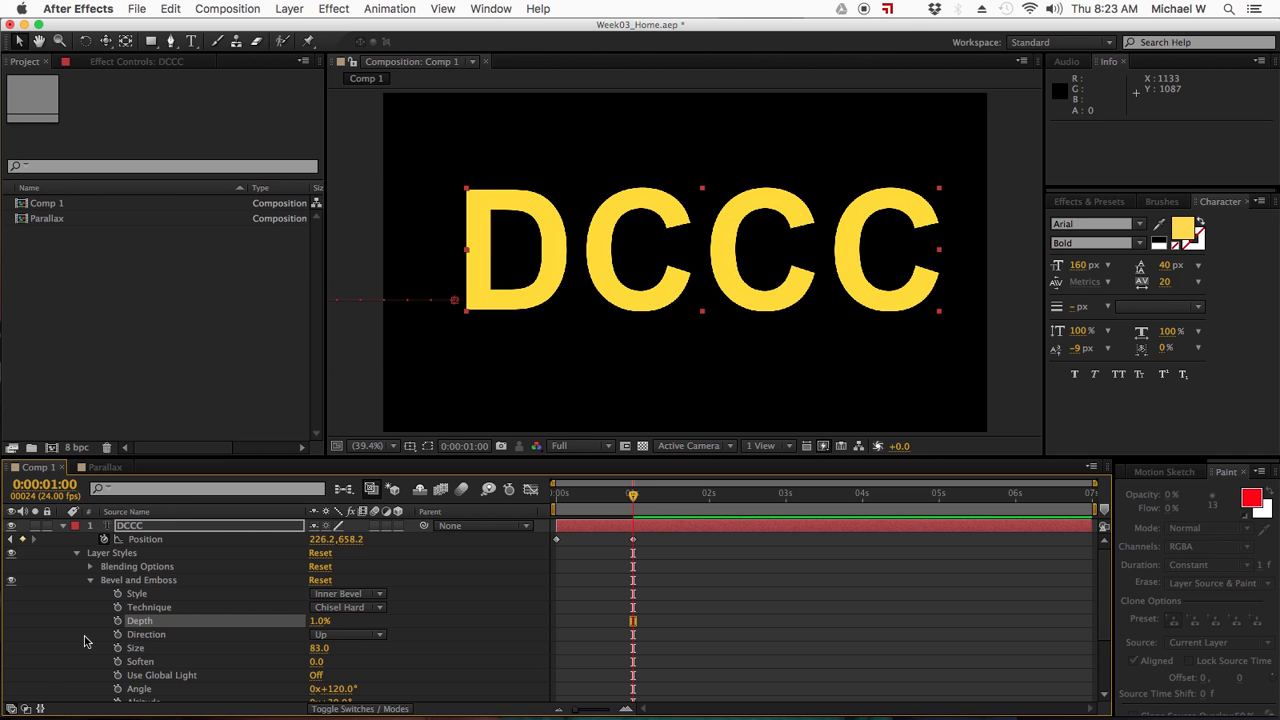
pyautogui.click(118, 621)
# At 0:00:02:00, add a bevel Depth keyframe with a value of 569%.
pyautogui.moveTo(634, 499); pyautogui.dragTo(710, 502)
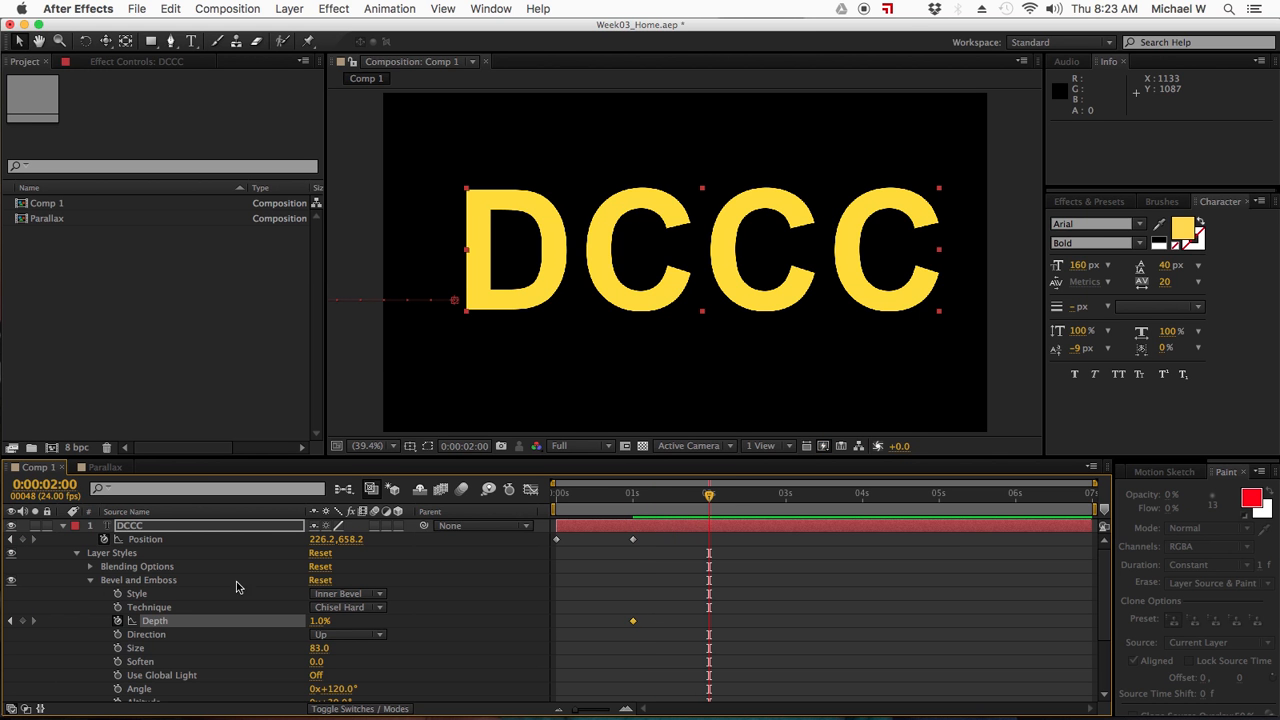
pyautogui.click(23, 622)
pyautogui.moveTo(319, 622); pyautogui.dragTo(729, 588)
pyautogui.click(371, 608)
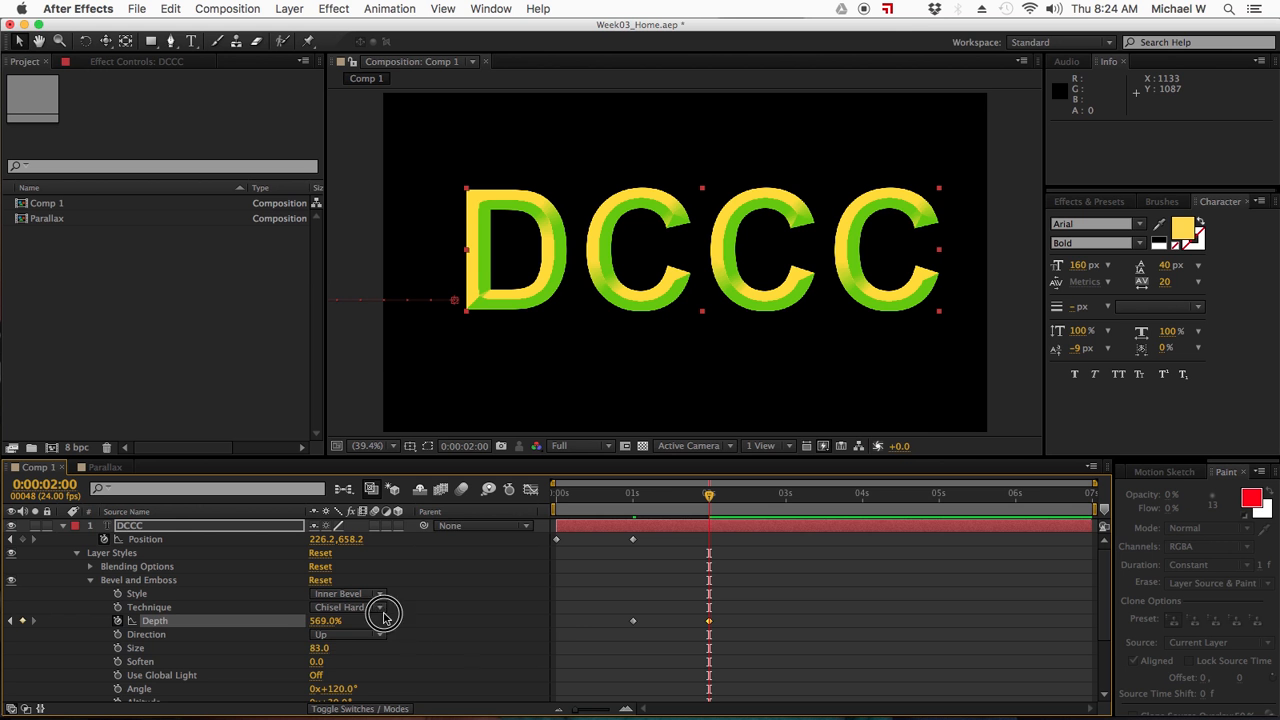
pyautogui.click(461, 592)
pyautogui.click(805, 576)
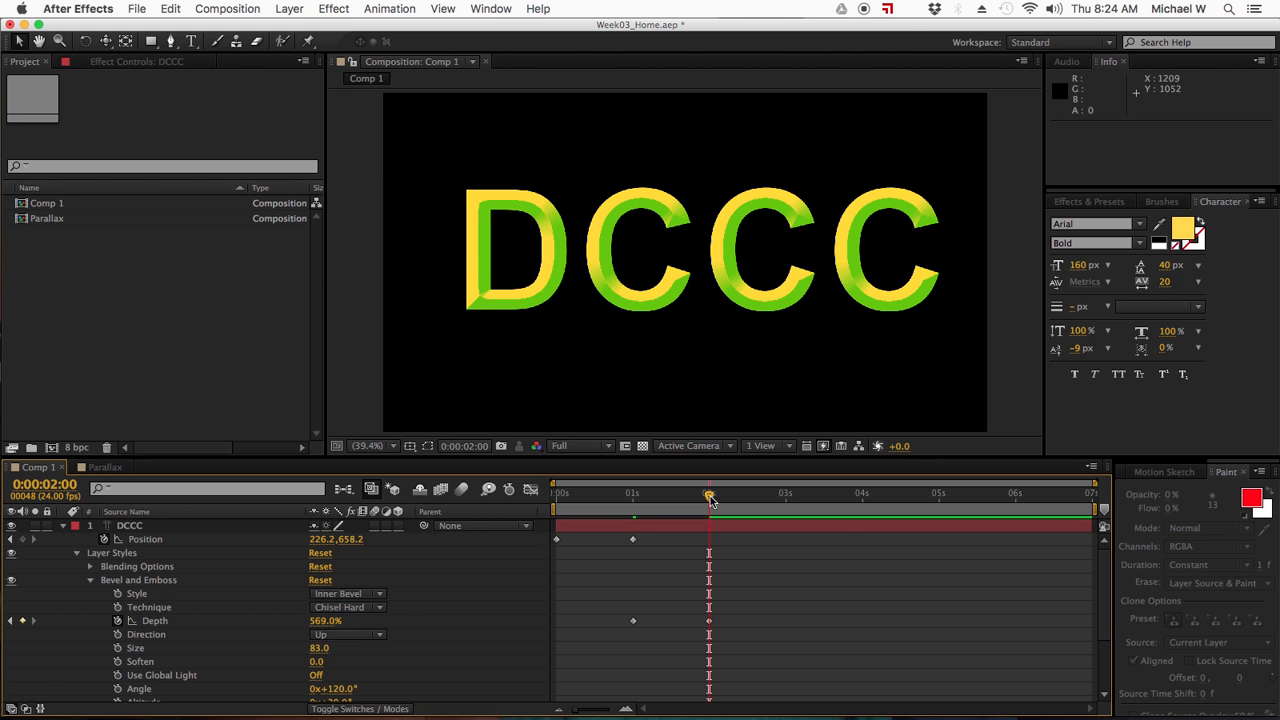
# Add a Depth keyframe holding 569% at 0:00:02:12 and another of 1% at 0:00:03:05.
pyautogui.moveTo(710, 497); pyautogui.dragTo(748, 497)
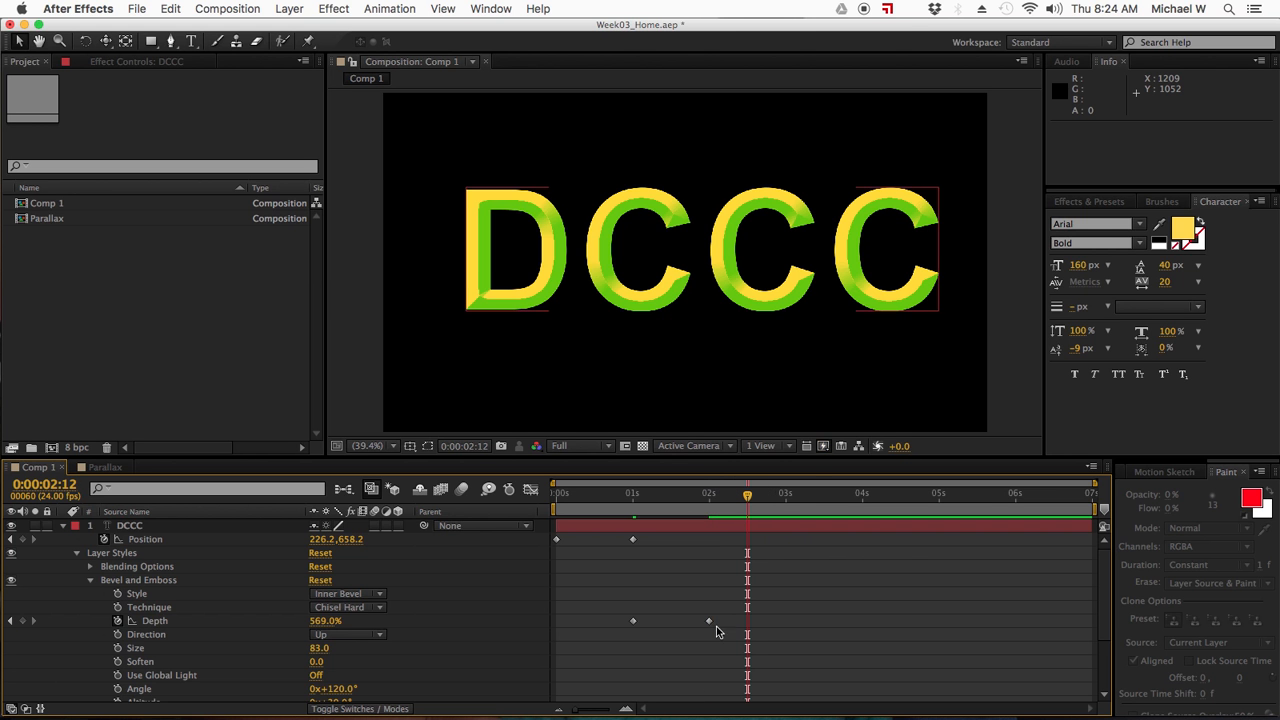
pyautogui.click(23, 622)
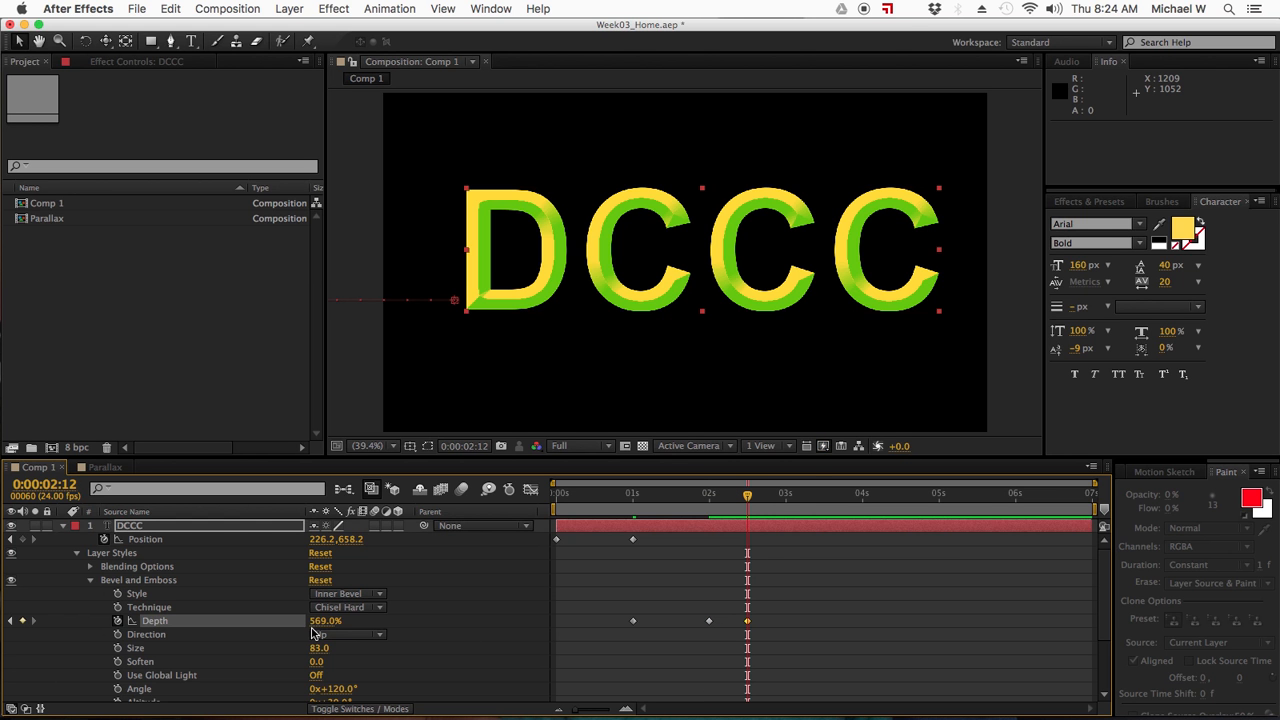
pyautogui.moveTo(748, 497); pyautogui.dragTo(803, 497)
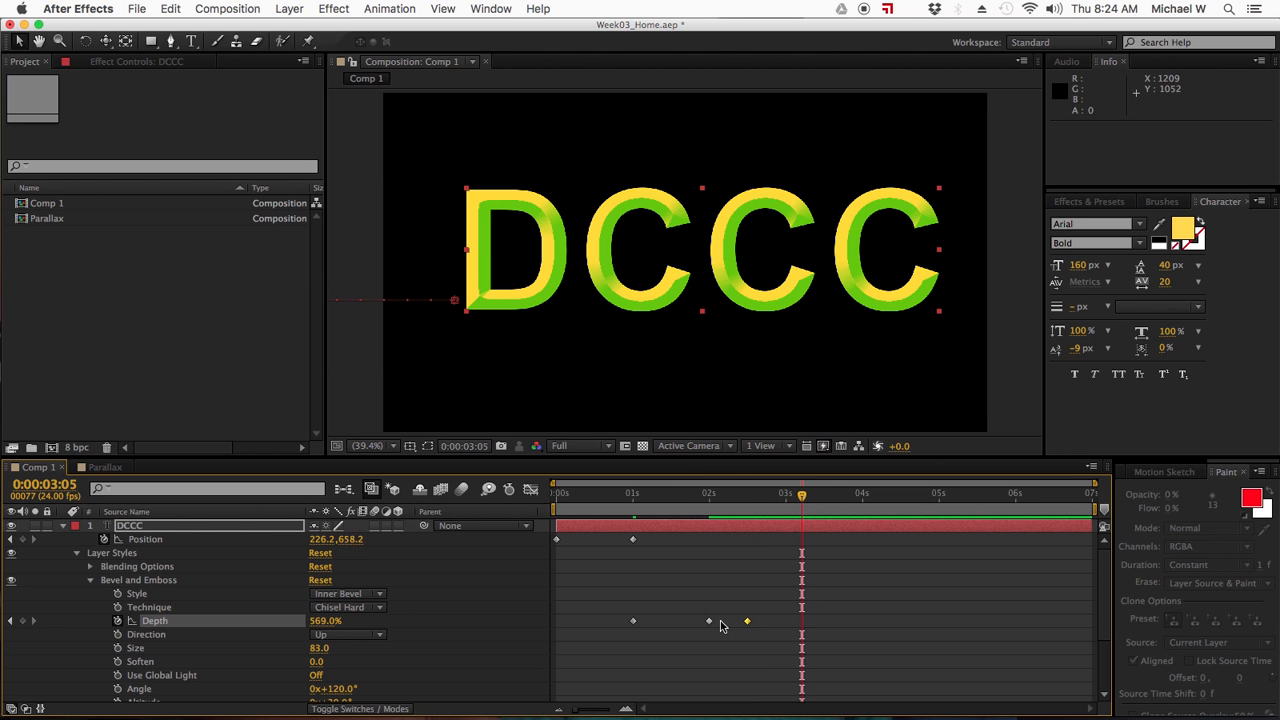
pyautogui.click(323, 622)
pyautogui.write('1')
pyautogui.press('Return')
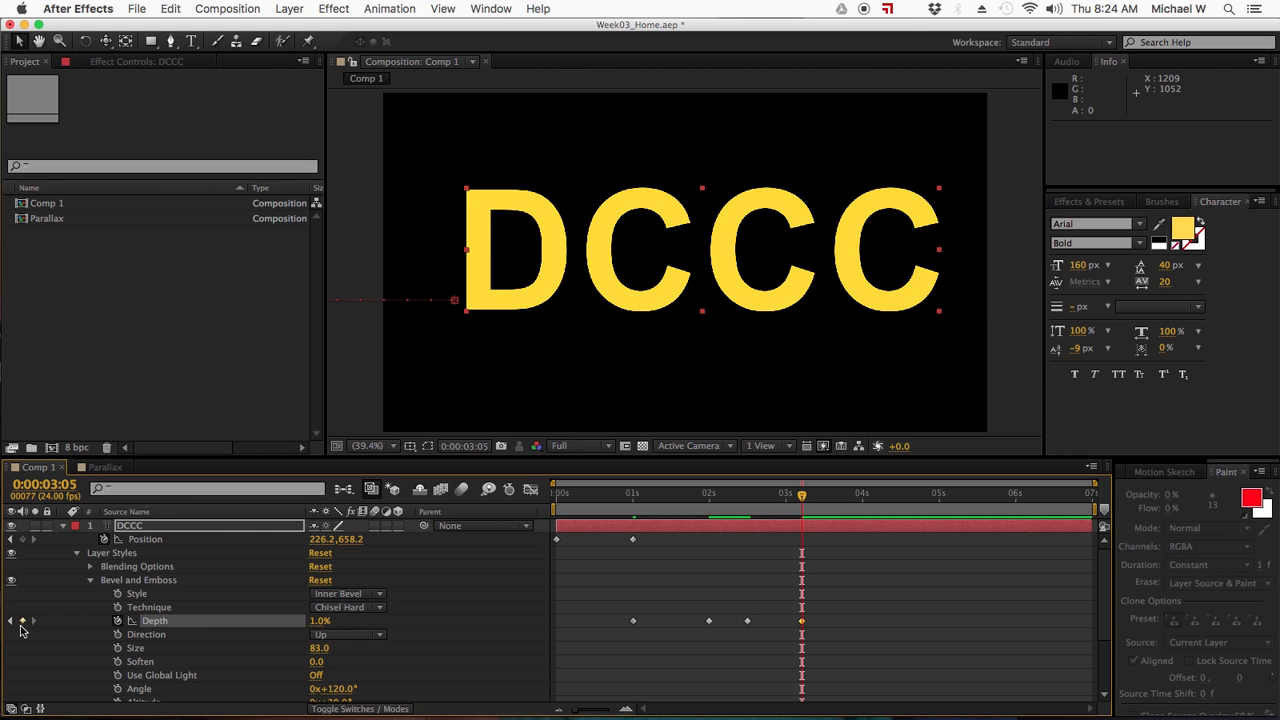
# Move to 0:00:03:06, collapse the Bevel and Emboss settings and add a Satin layer style to the DCCC layer.
pyautogui.moveTo(803, 497)
pyautogui.mouseDown()
pyautogui.moveTo(632, 505)
pyautogui.moveTo(805, 516)
pyautogui.mouseUp()
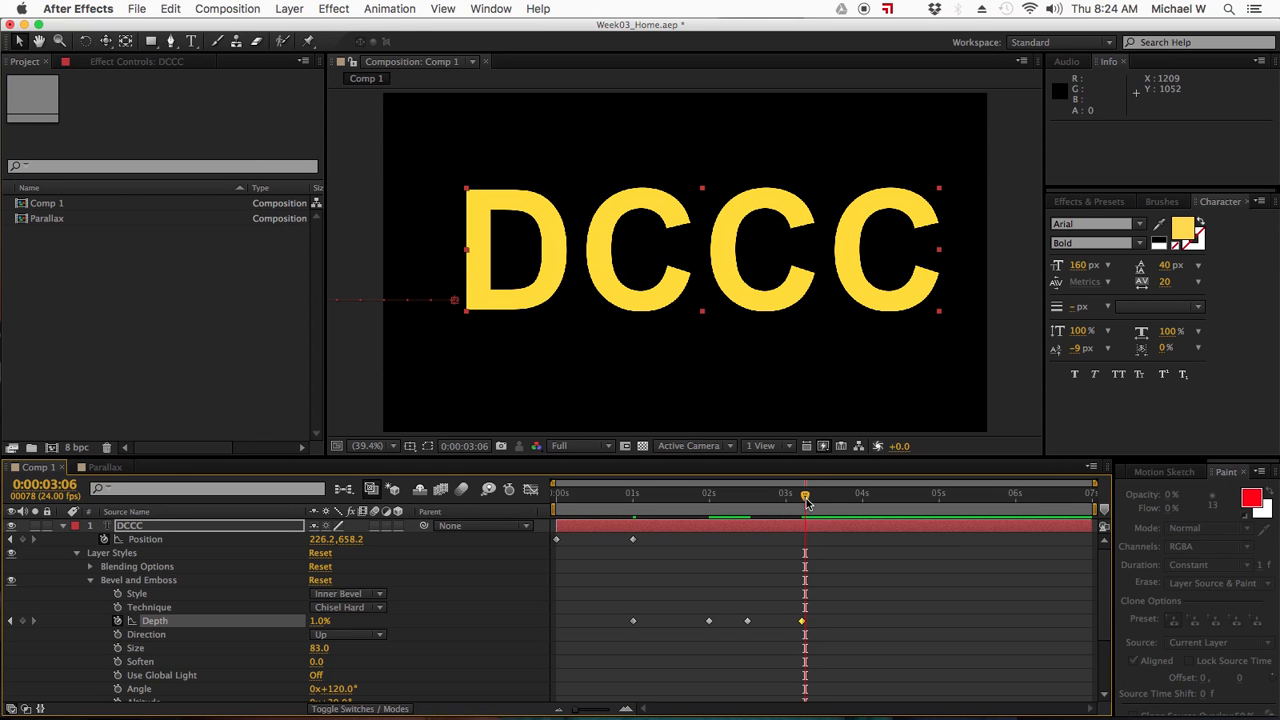
pyautogui.click(88, 585)
pyautogui.rightClick(135, 527)
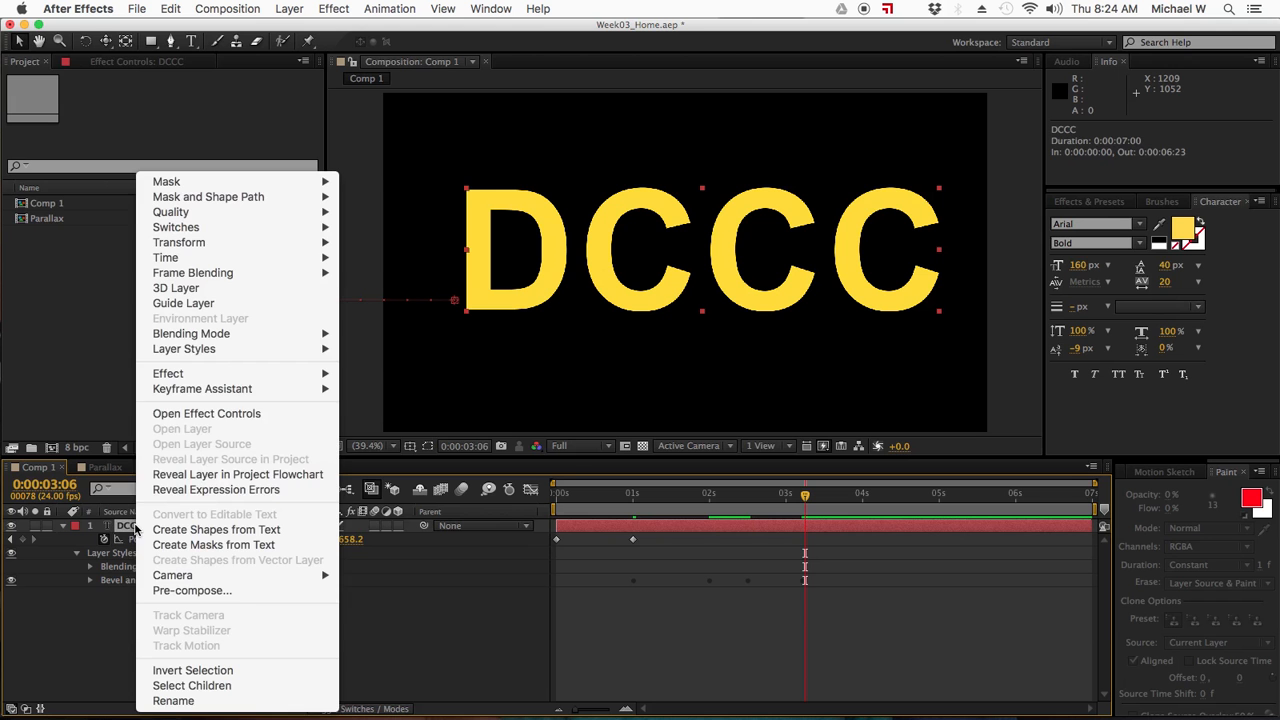
pyautogui.moveTo(209, 349)
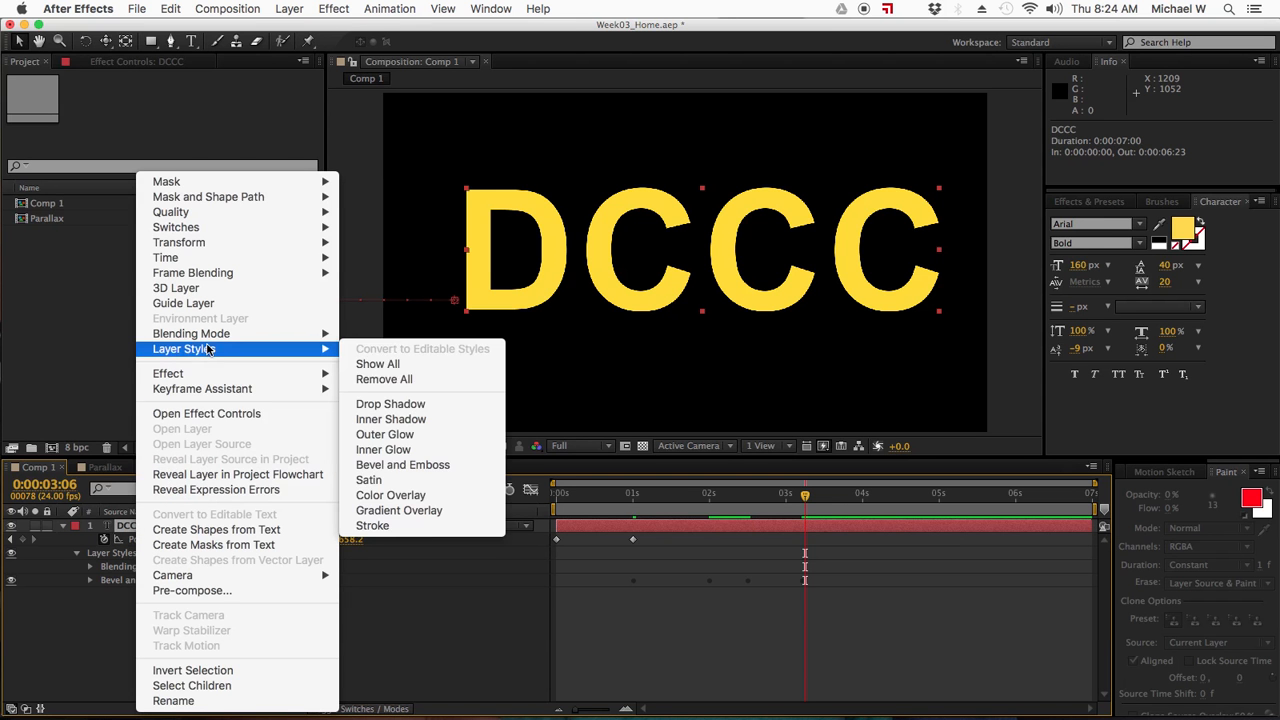
pyautogui.click(393, 490)
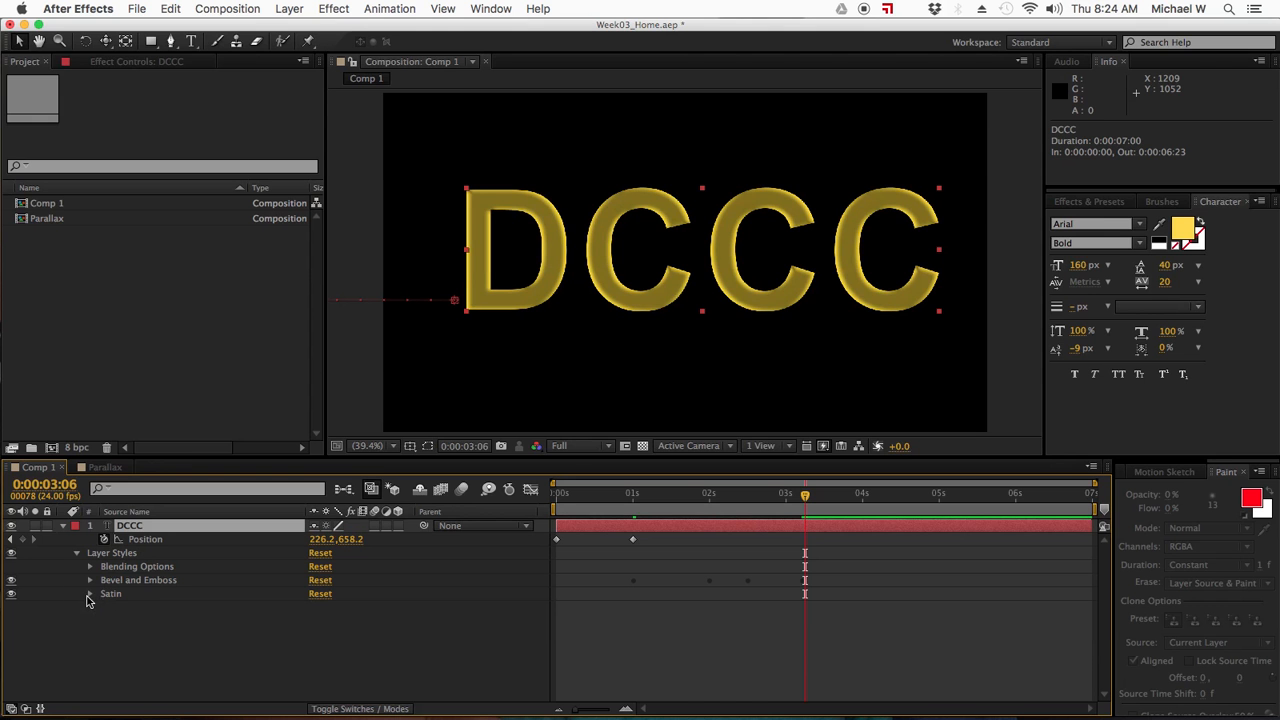
# Set the Satin style's Size to 0 and keyframe its Distance at 1 at 0:00:03:06.
pyautogui.click(89, 594)
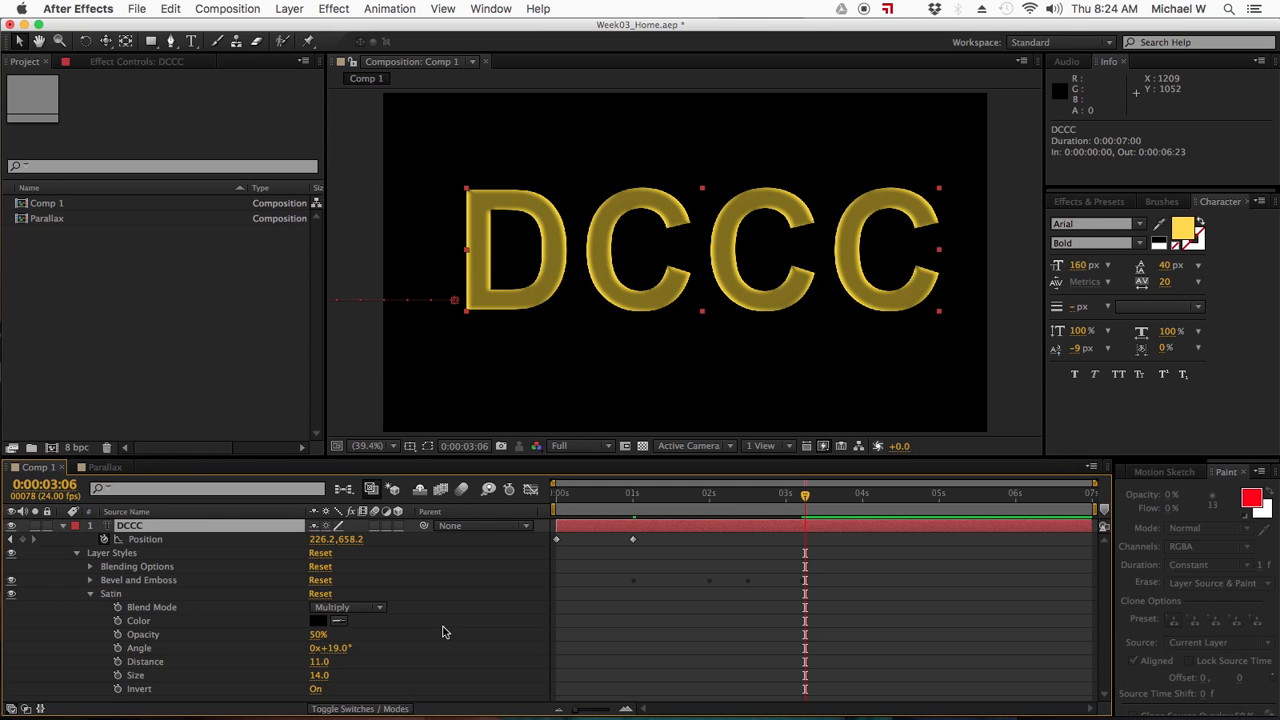
pyautogui.moveTo(312, 676); pyautogui.dragTo(247, 687)
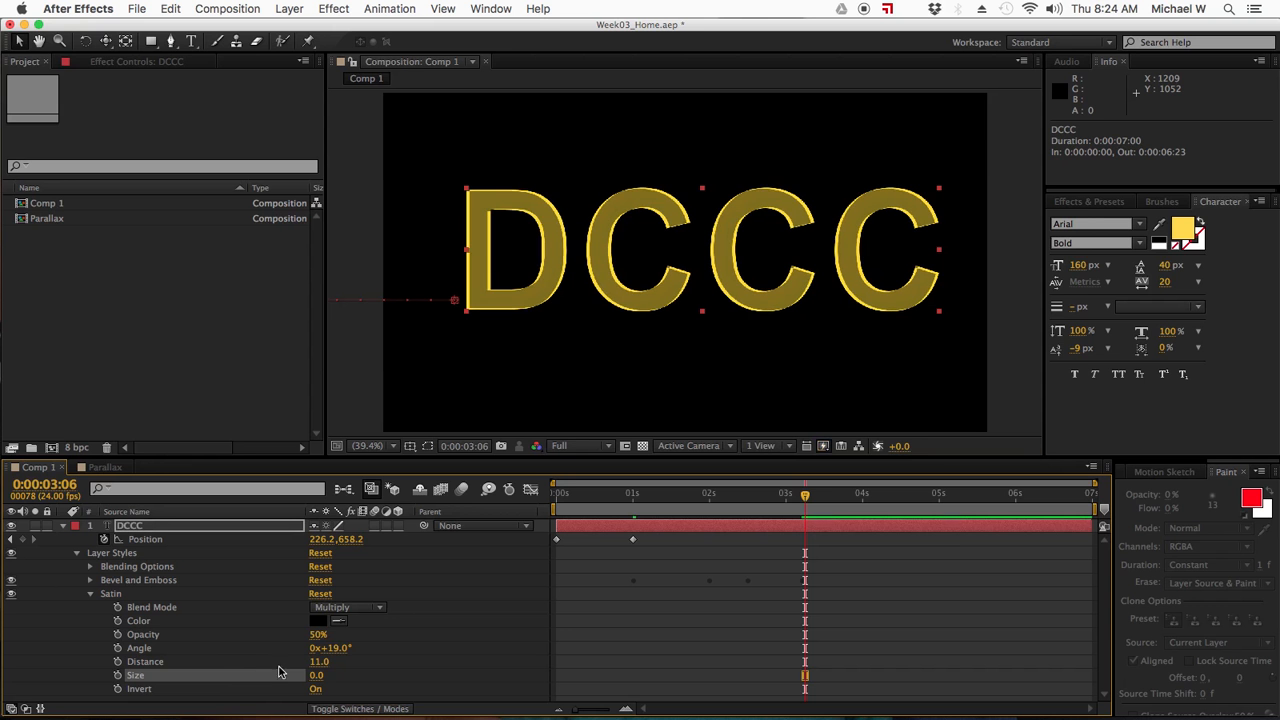
pyautogui.moveTo(318, 662); pyautogui.dragTo(116, 668)
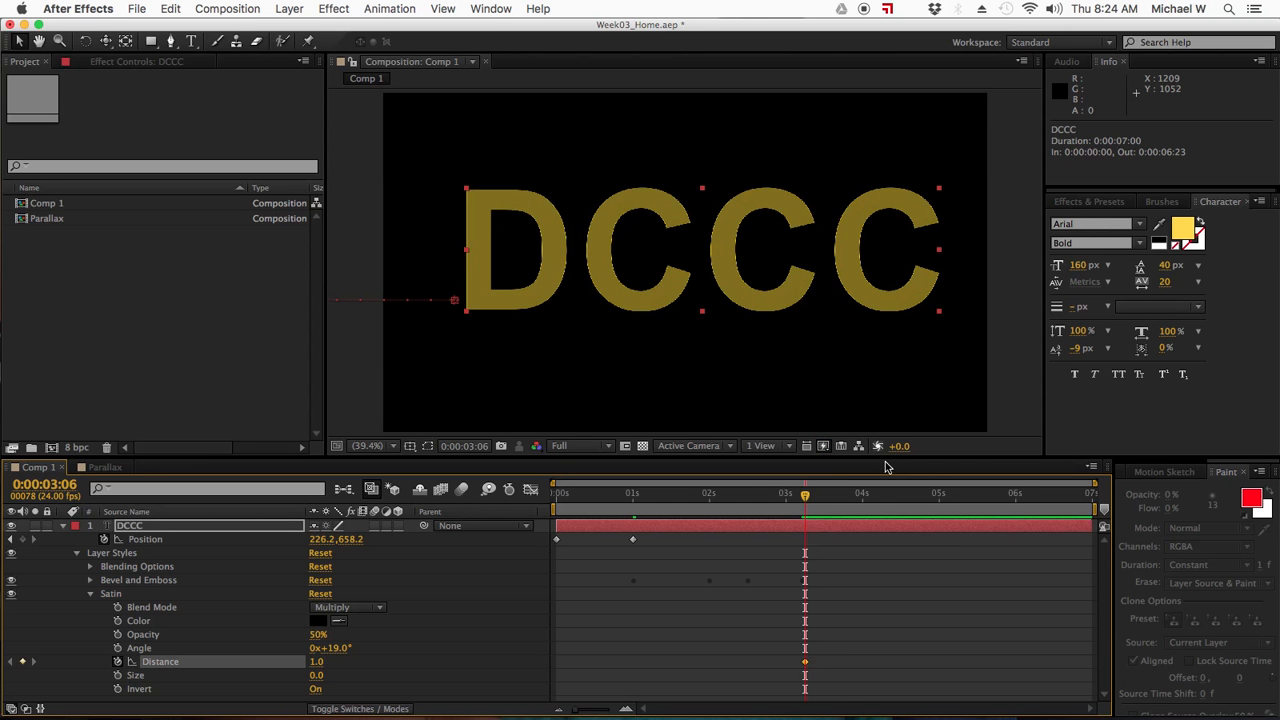
# Add a Satin Distance keyframe of 33.8 at 0:00:03:19 and one with a much lower Distance at 0:00:04:04.
pyautogui.moveTo(805, 503); pyautogui.dragTo(847, 500)
pyautogui.moveTo(318, 663); pyautogui.dragTo(541, 644)
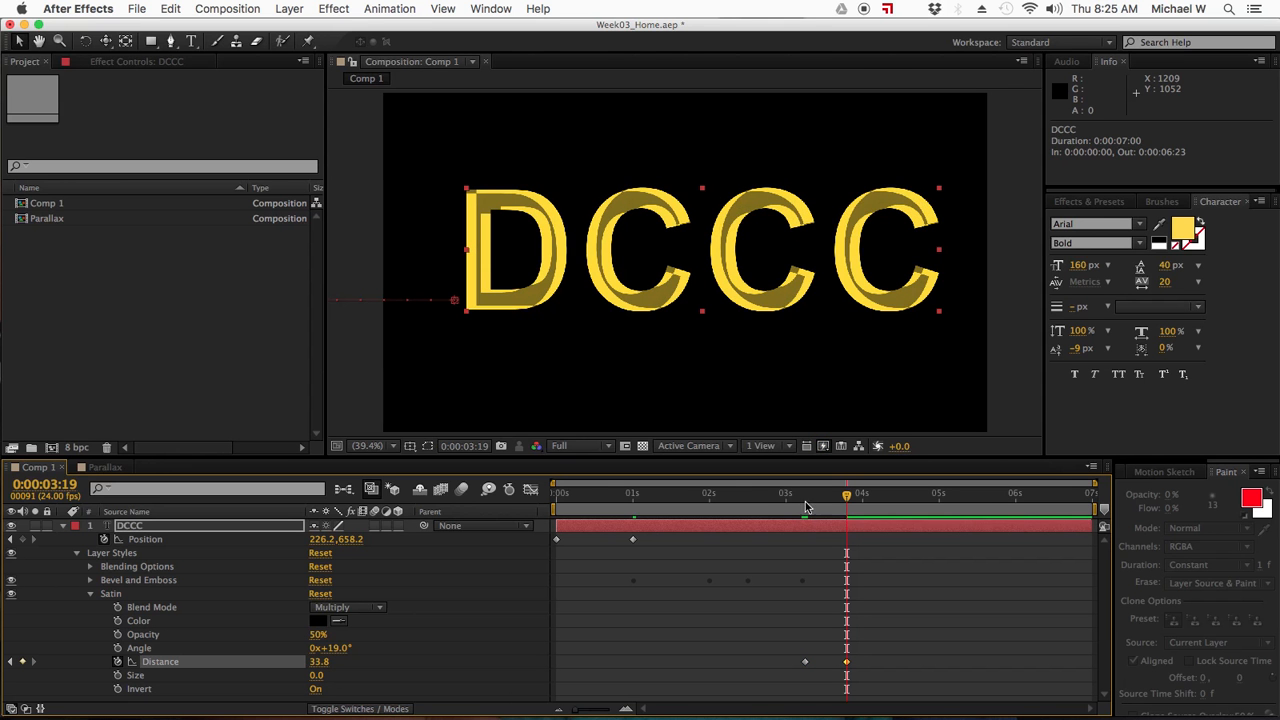
pyautogui.moveTo(810, 500); pyautogui.dragTo(875, 497)
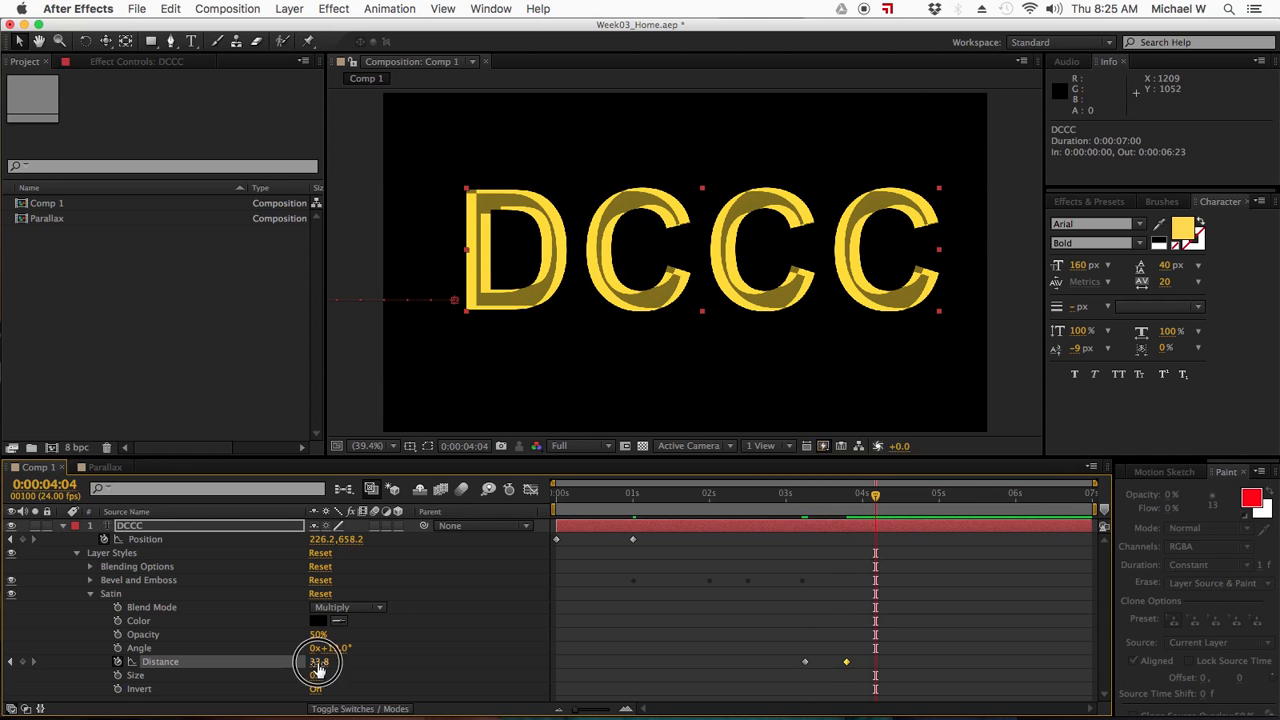
pyautogui.moveTo(318, 662); pyautogui.dragTo(5, 700)
pyautogui.moveTo(798, 495)
pyautogui.mouseDown()
pyautogui.moveTo(786, 495)
pyautogui.moveTo(811, 495)
pyautogui.mouseUp()
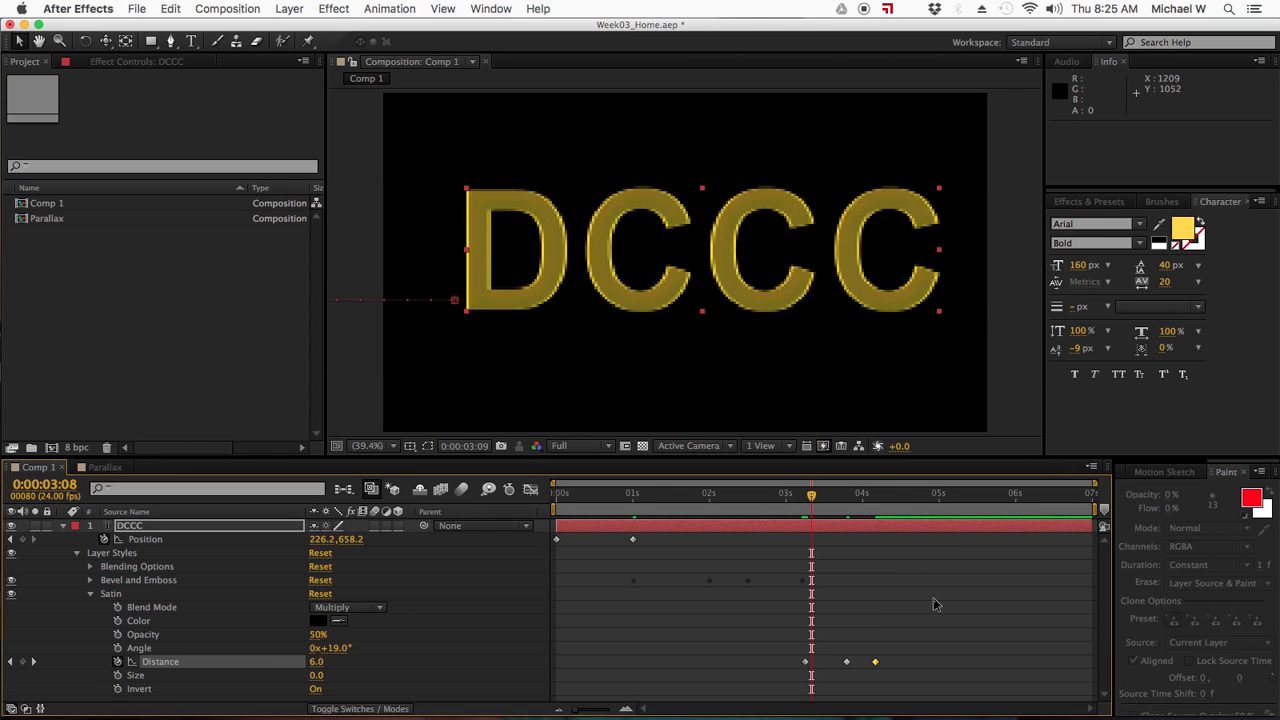
pyautogui.click(866, 580)
pyautogui.click(824, 496)
# Move to 0:00:04:06, collapse the Satin settings and add a Gradient Overlay layer style to the DCCC layer.
pyautogui.moveTo(826, 497); pyautogui.dragTo(884, 497)
pyautogui.click(91, 594)
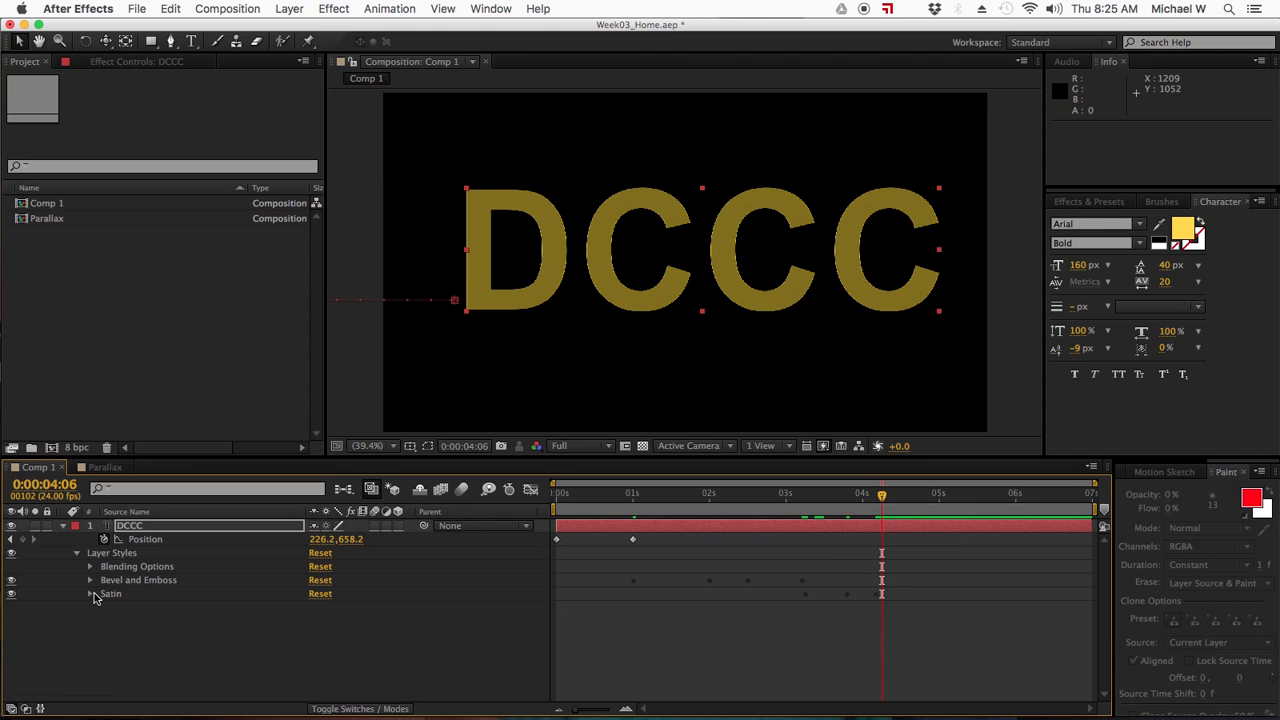
pyautogui.rightClick(130, 529)
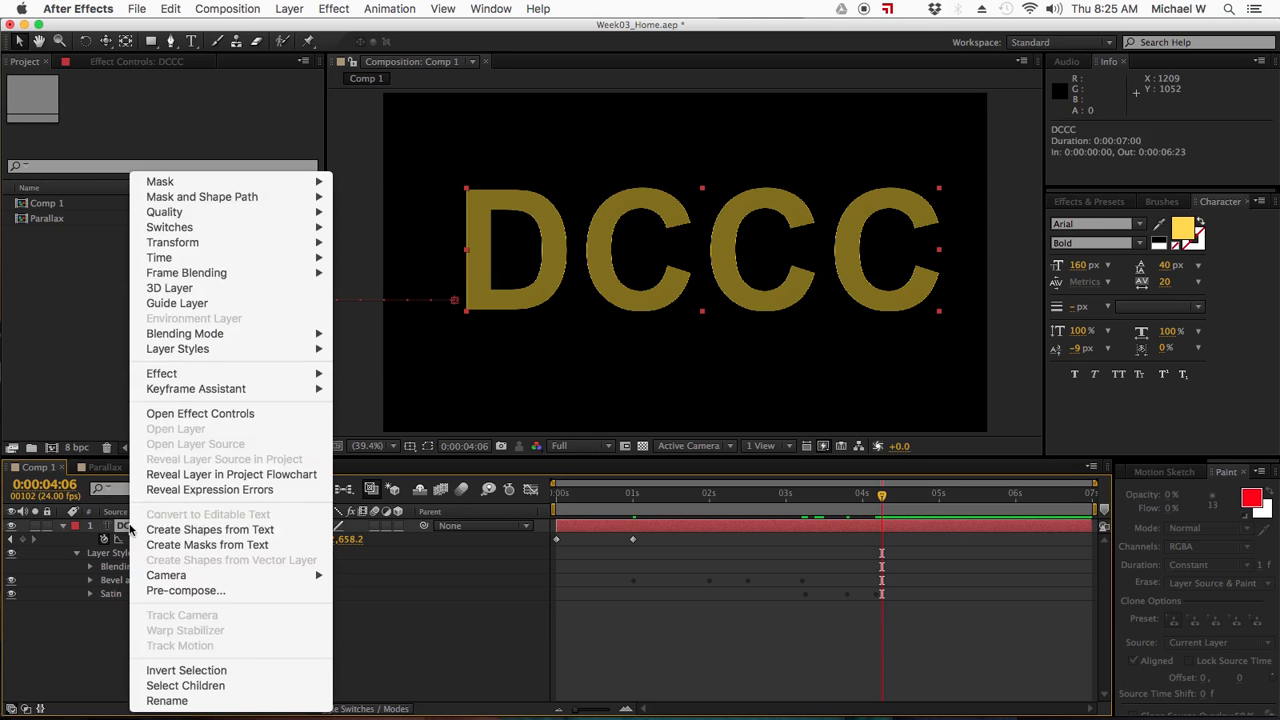
pyautogui.moveTo(221, 355)
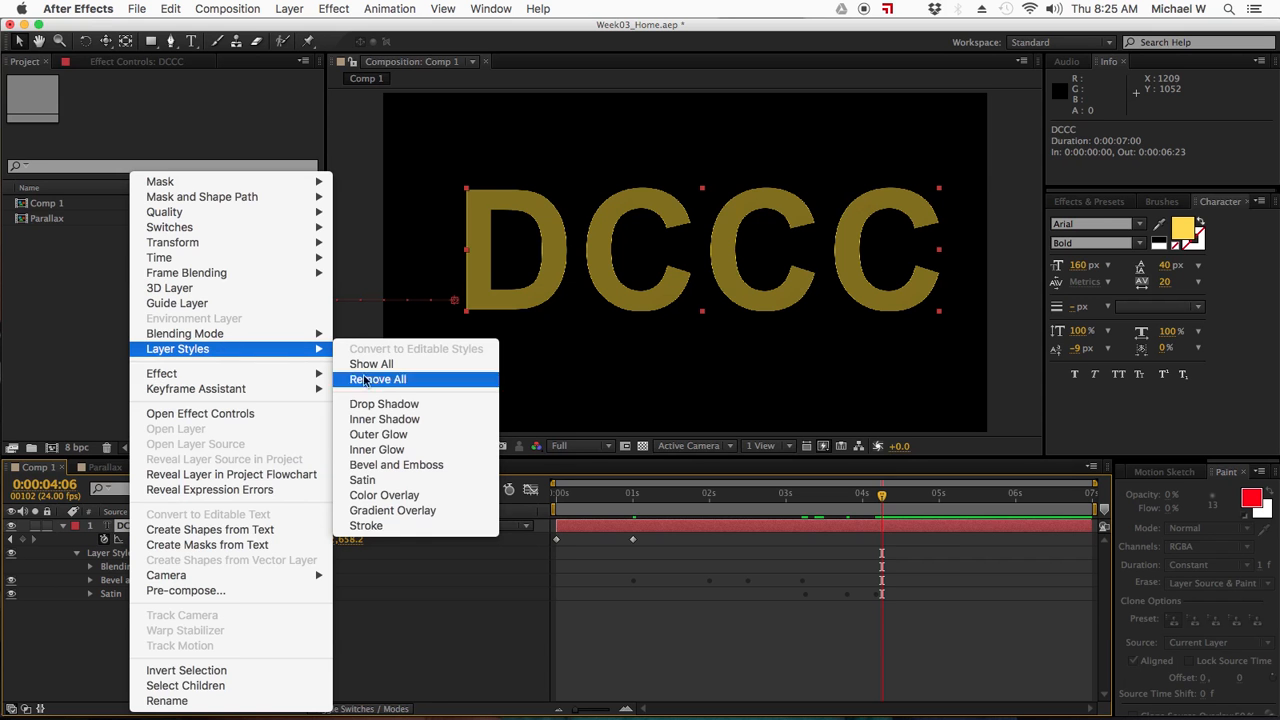
pyautogui.click(403, 512)
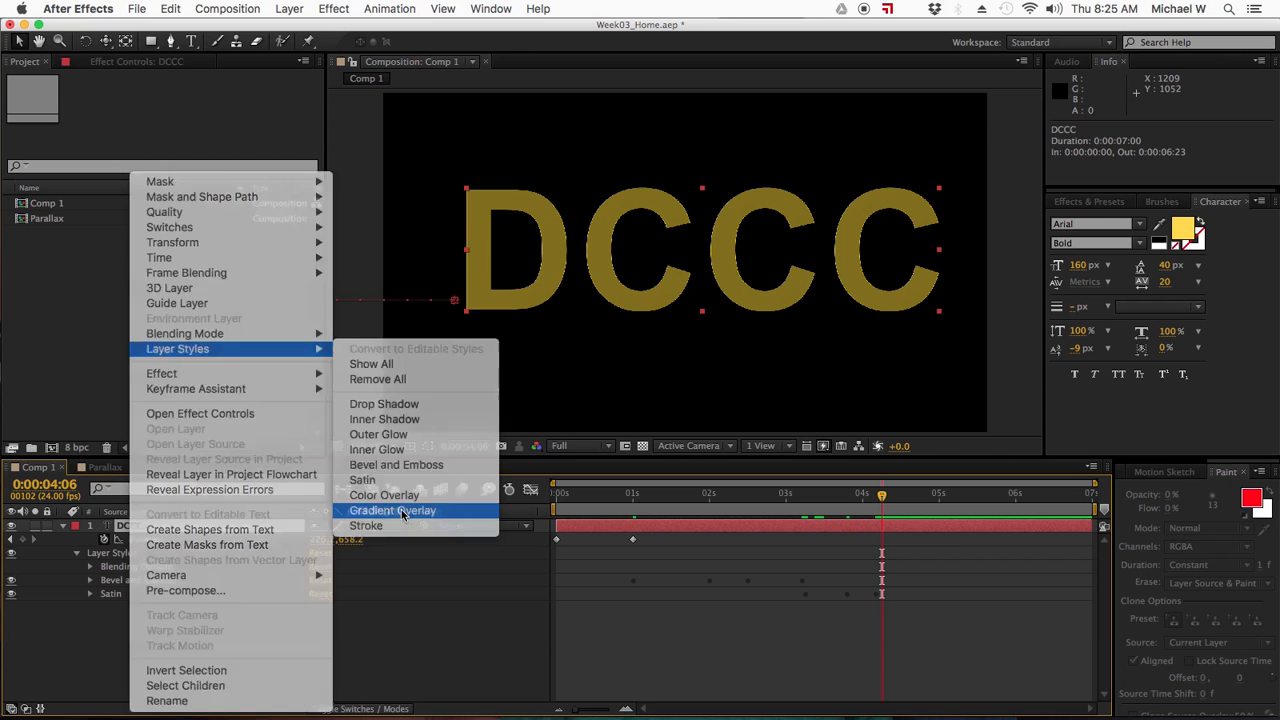
# Keyframe the Gradient Overlay's Angle at 0x+90° at 0:00:04:06 and 1x+90° at 0:00:04:20, then collapse its settings.
pyautogui.click(90, 608)
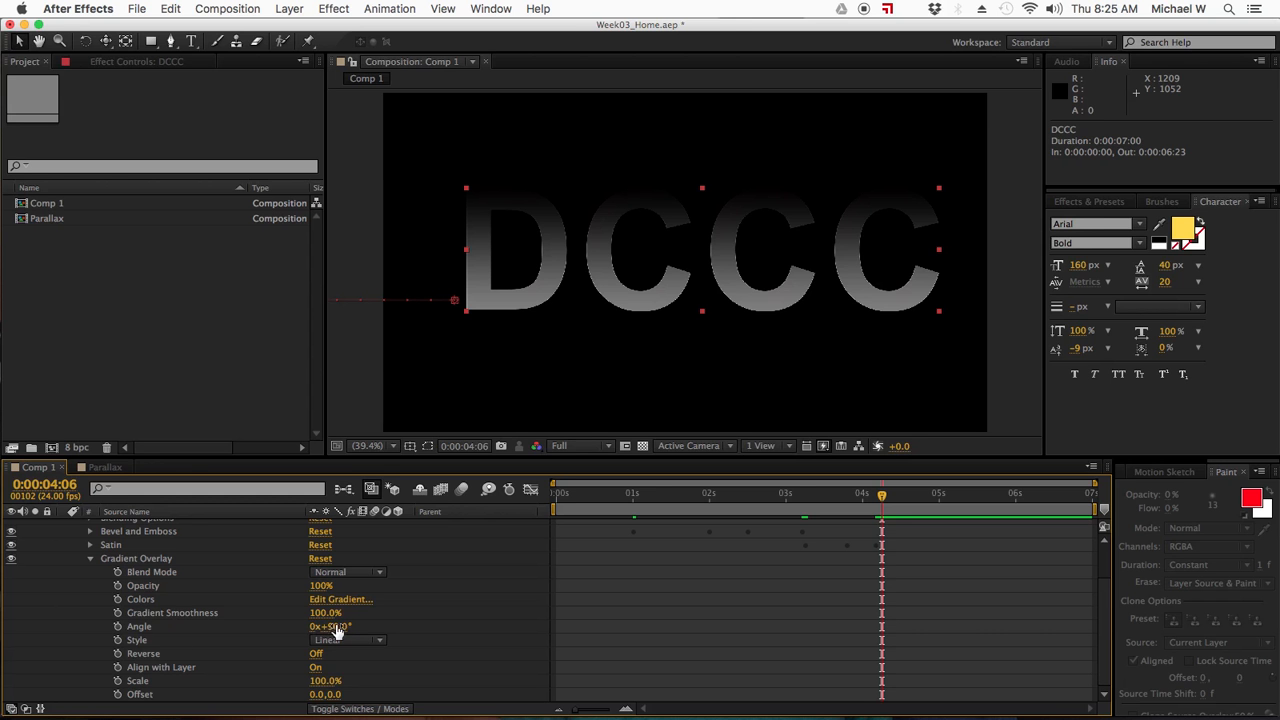
pyautogui.click(118, 627)
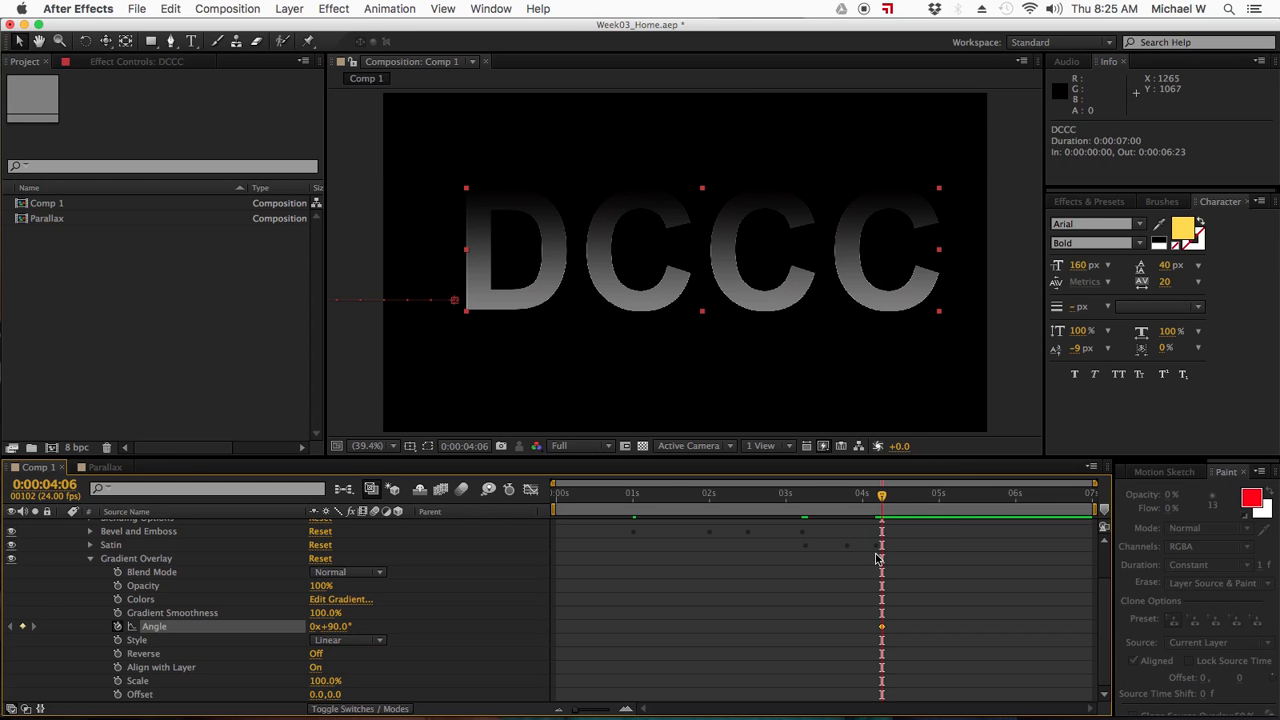
pyautogui.moveTo(885, 503); pyautogui.dragTo(926, 495)
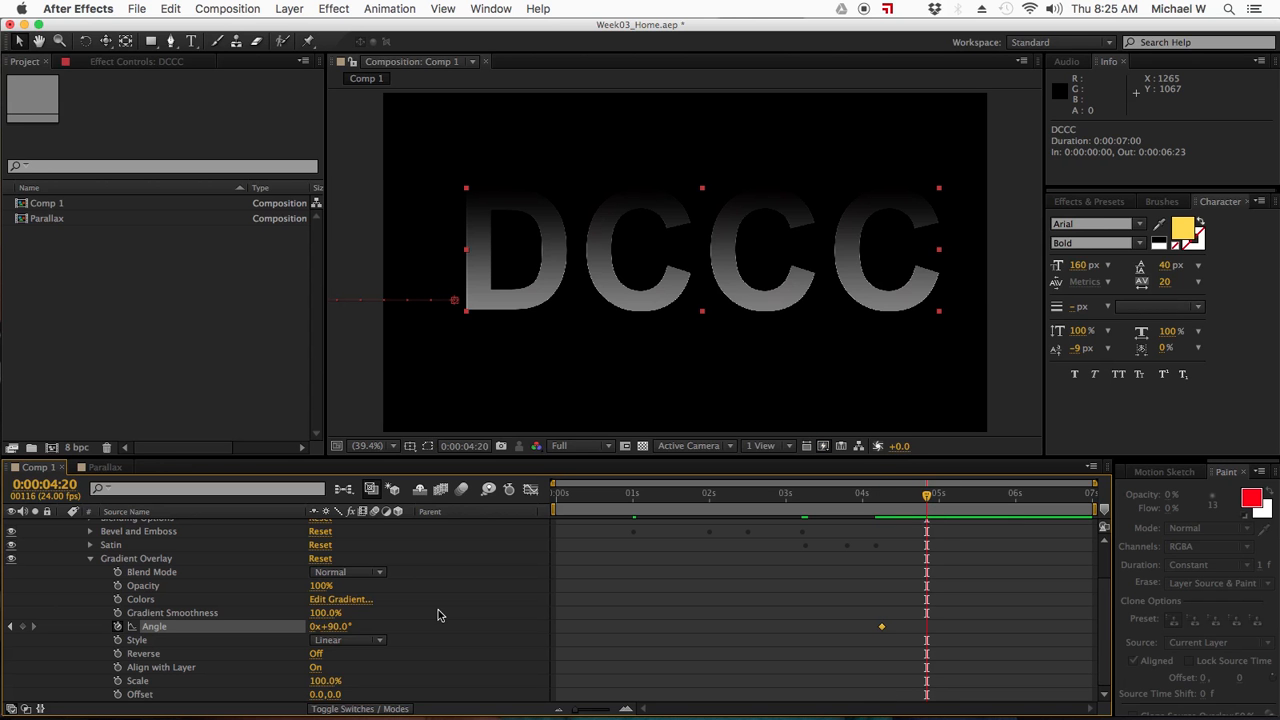
pyautogui.click(313, 626)
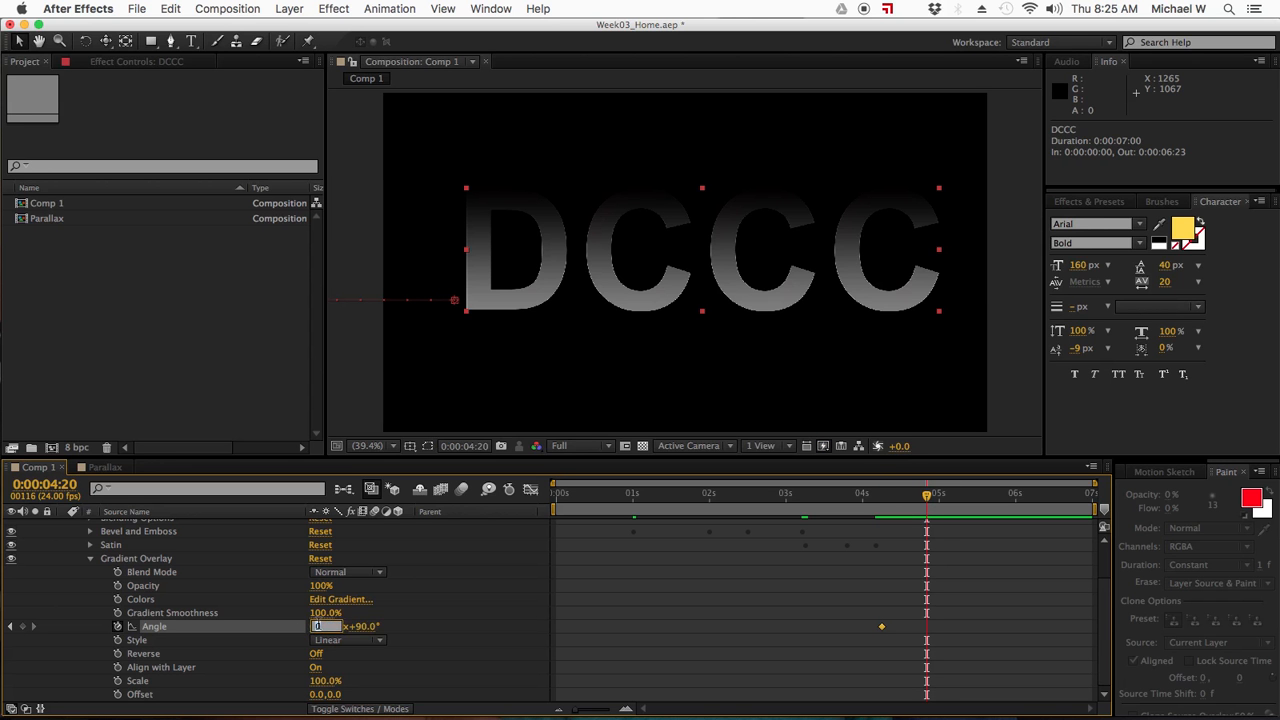
pyautogui.write('1')
pyautogui.press('Return')
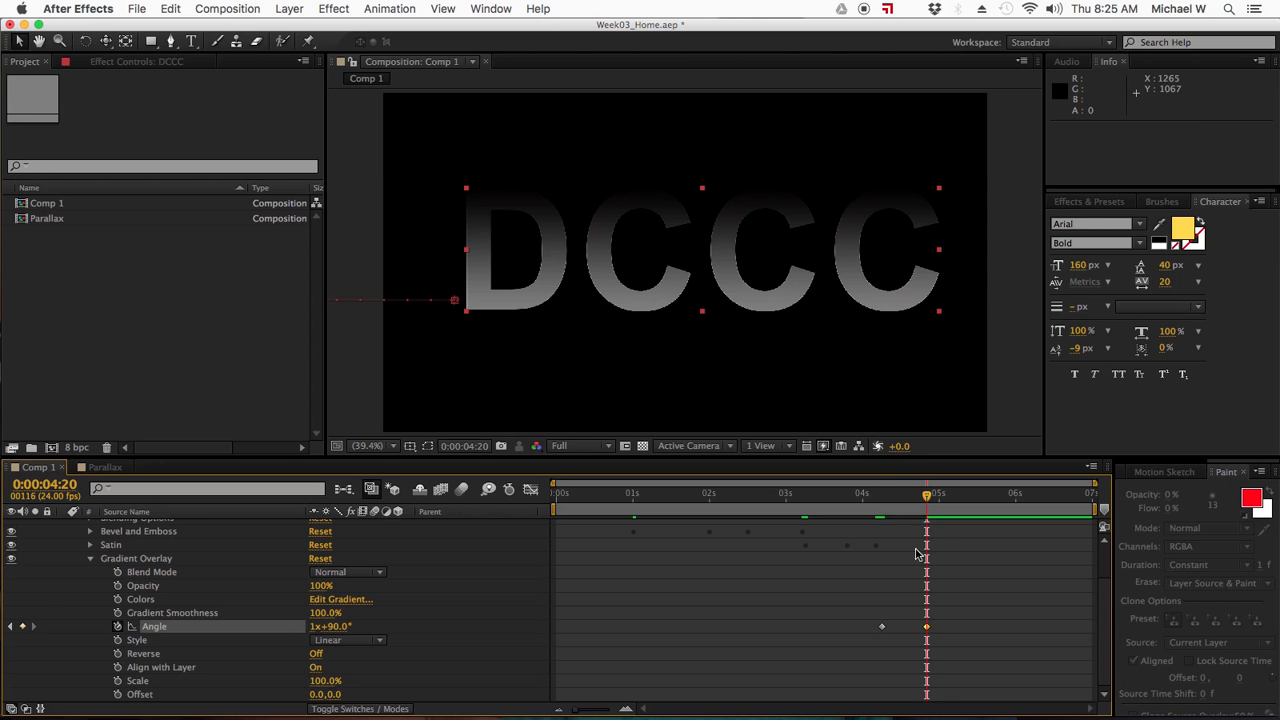
pyautogui.moveTo(883, 503); pyautogui.dragTo(936, 497)
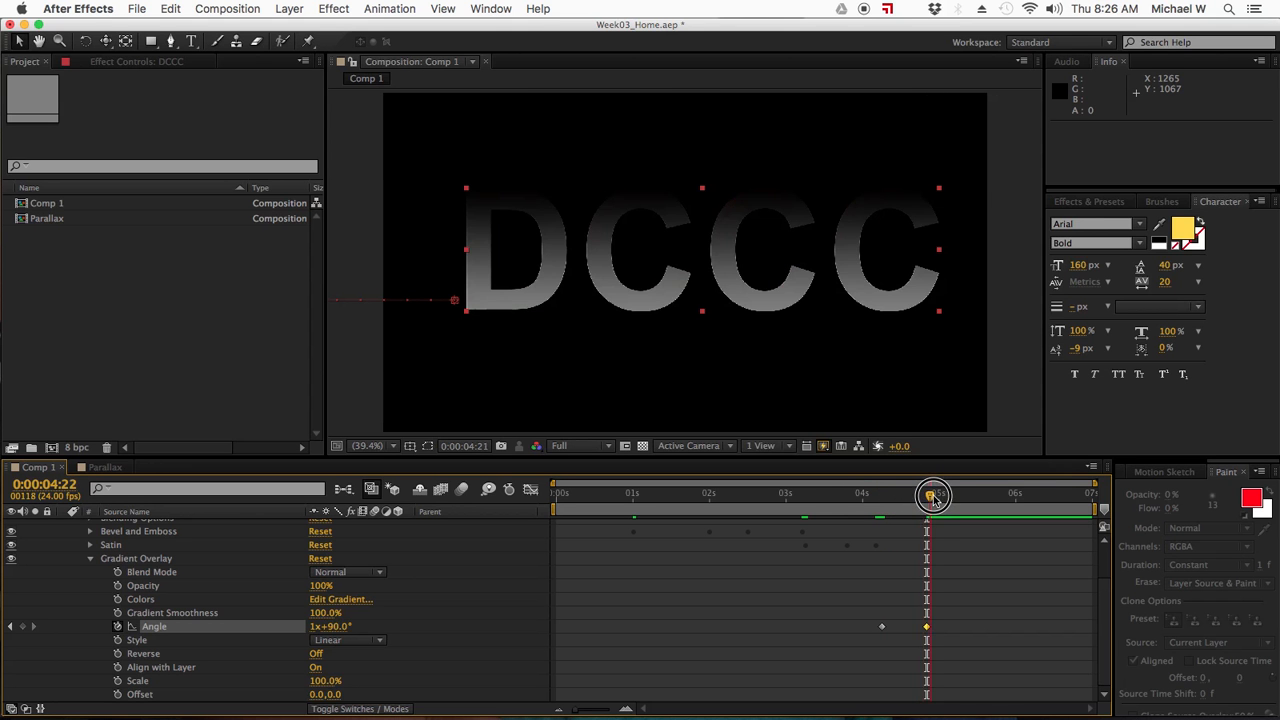
pyautogui.click(89, 560)
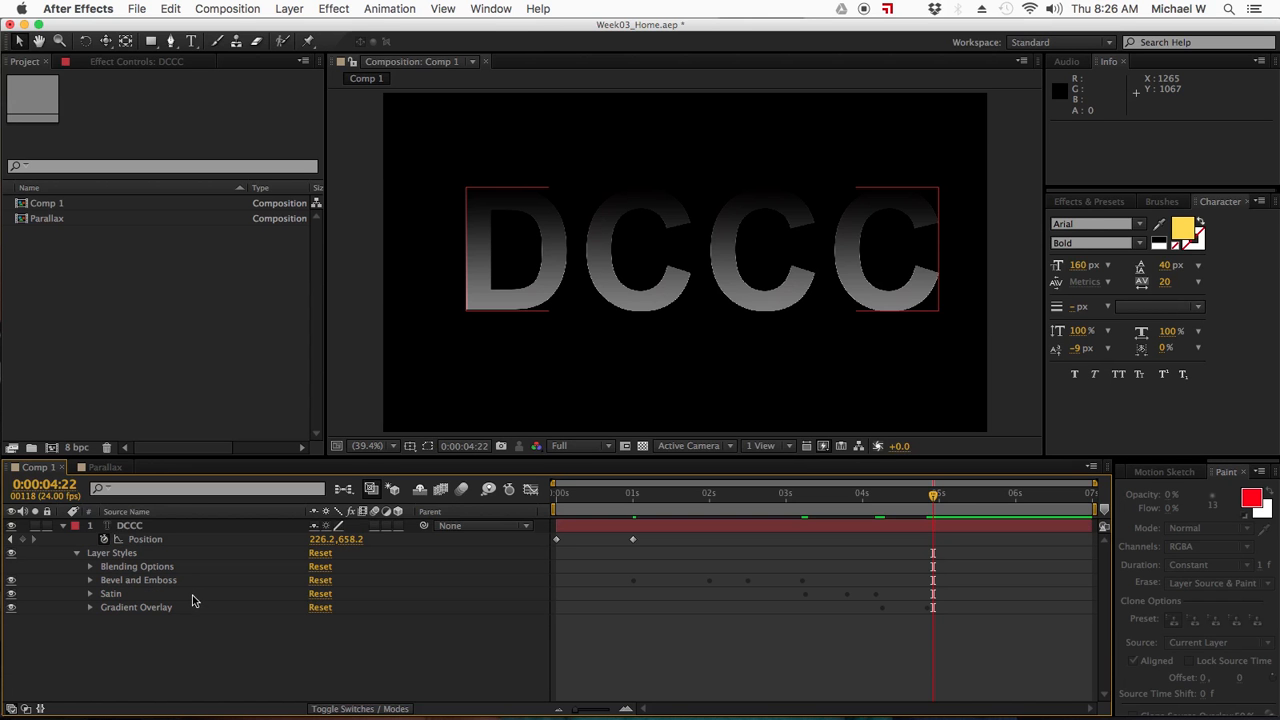
pyautogui.click(130, 527)
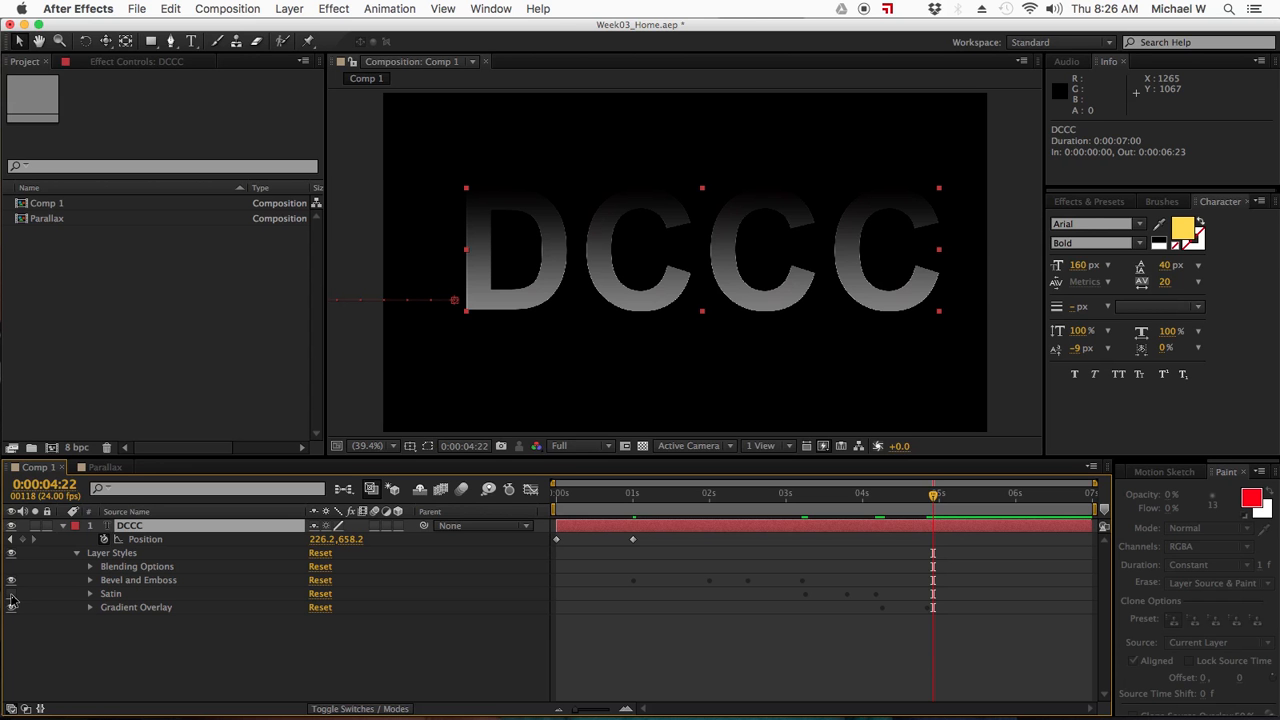
pyautogui.click(113, 596)
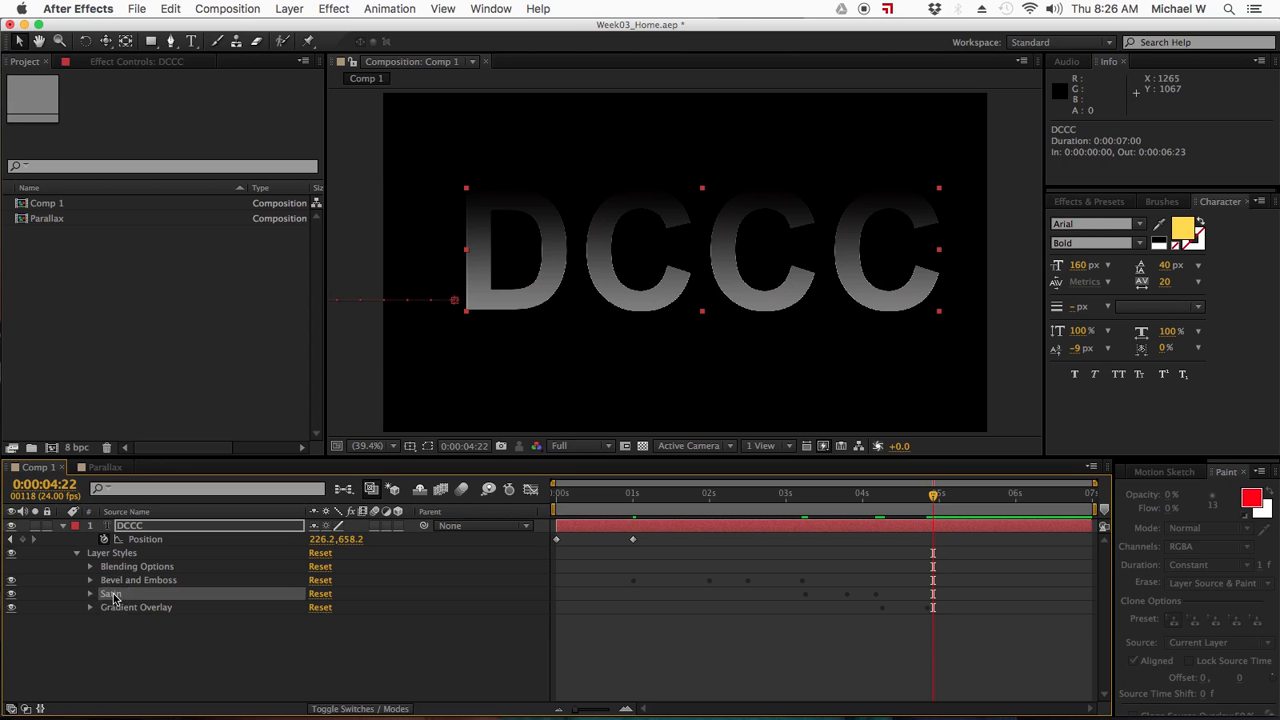
pyautogui.click(114, 626)
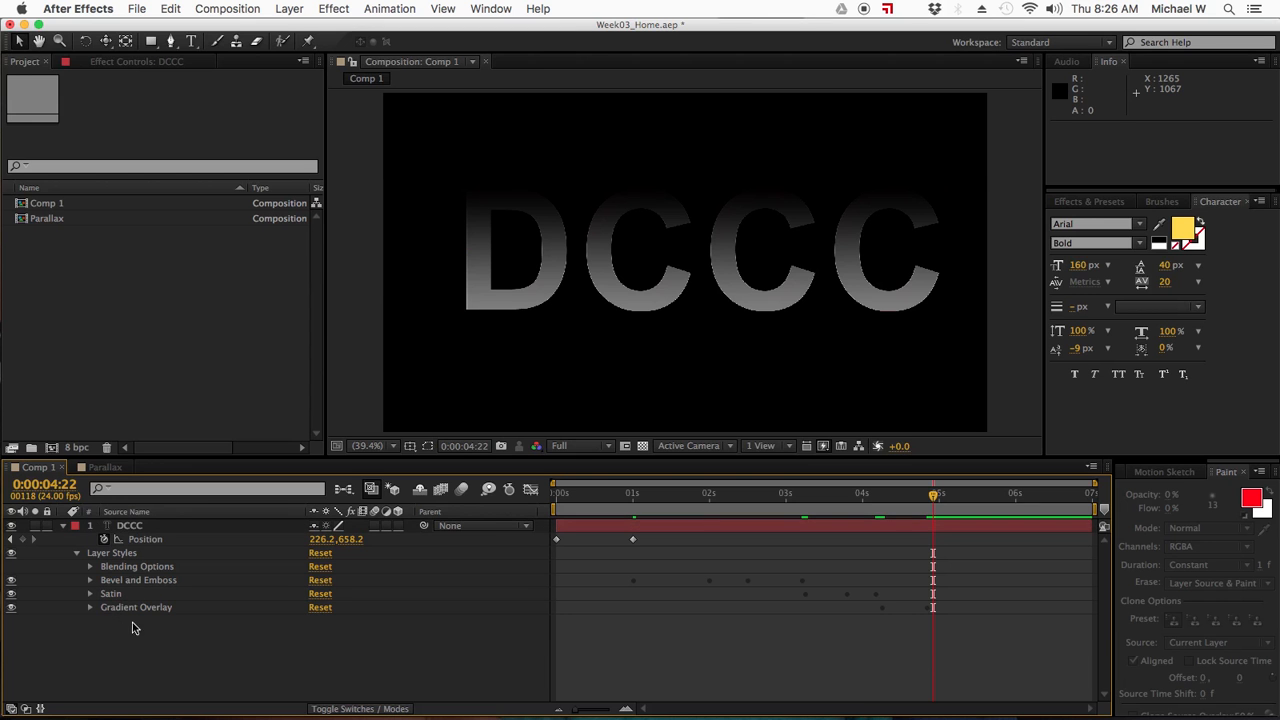
pyautogui.moveTo(970, 718)
pyautogui.click(1044, 700)
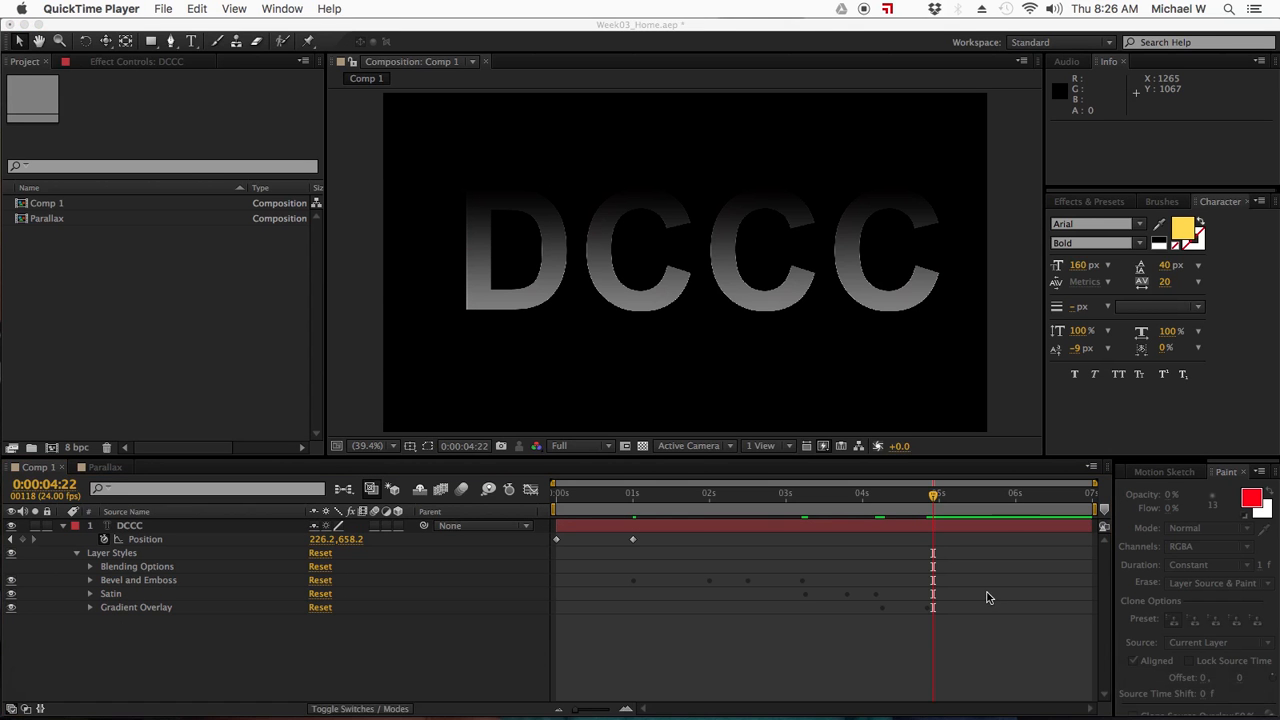